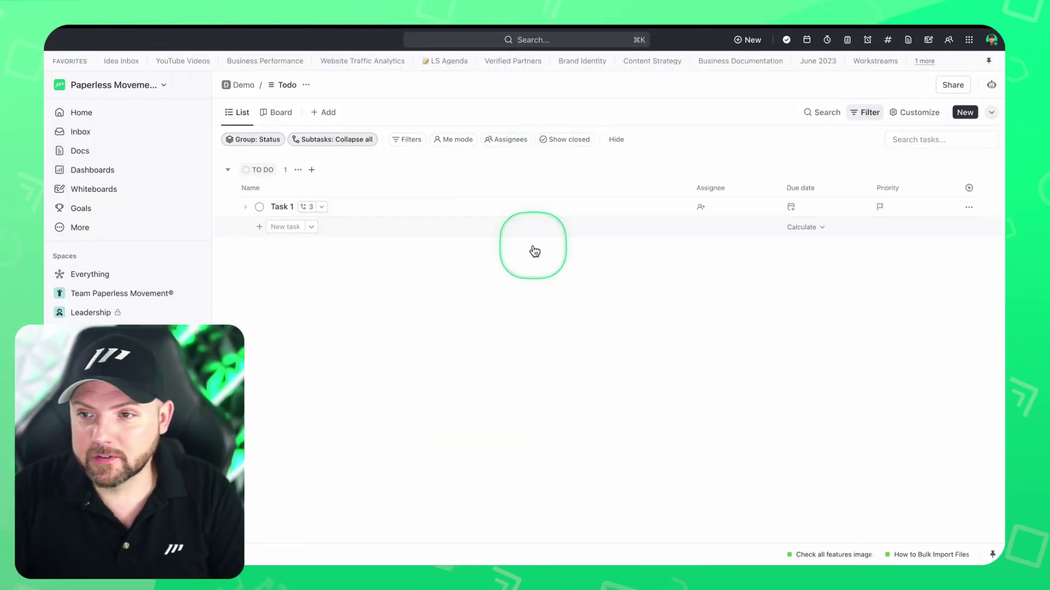
Expand and collapse Task 1's three subtasks, tick and untick it, then open and dismiss its actions menu.
click(246, 207)
click(246, 206)
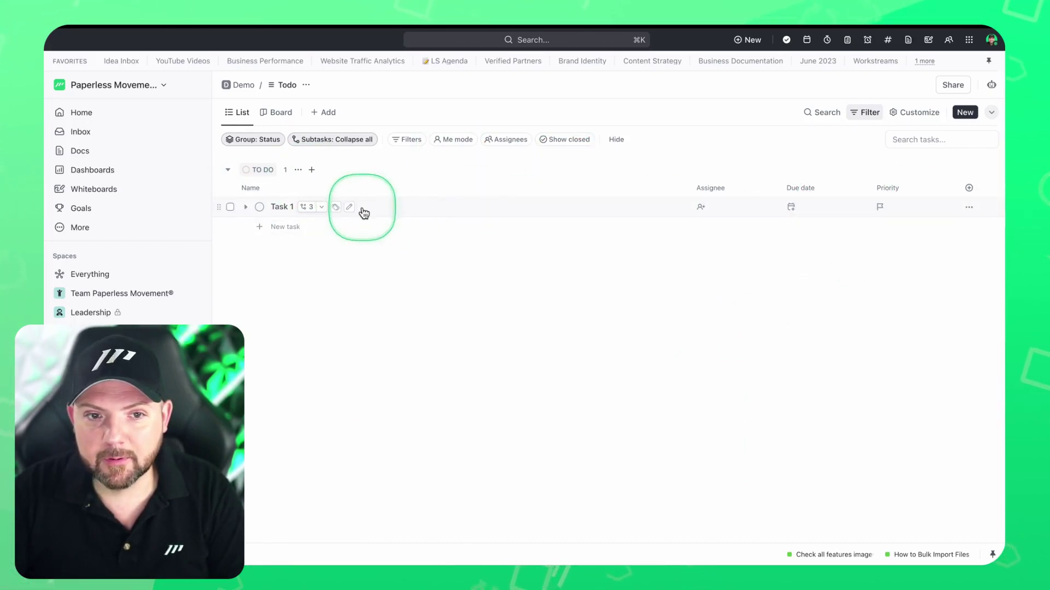
click(229, 207)
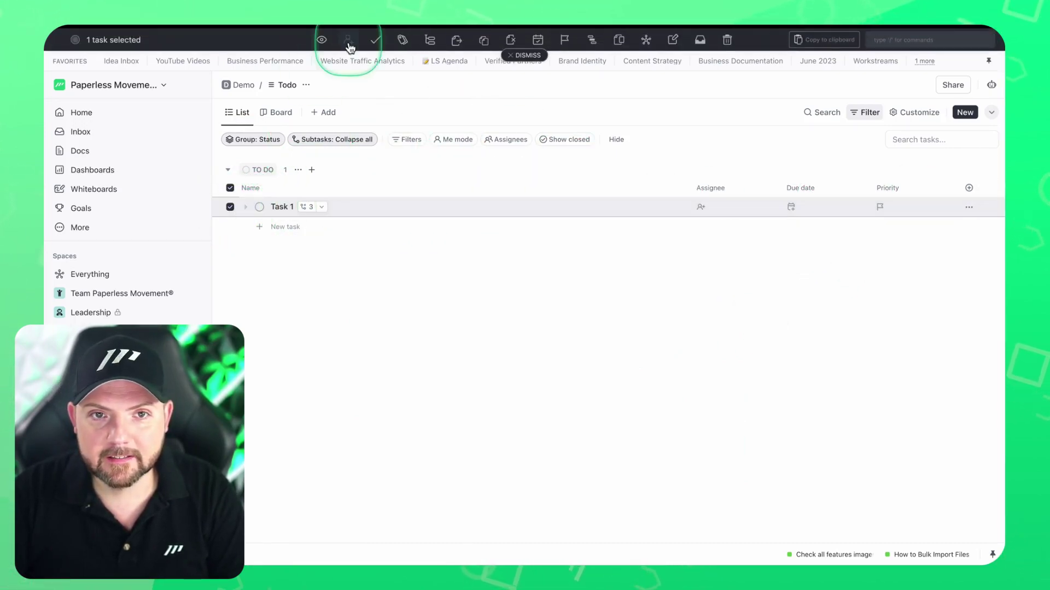
click(230, 208)
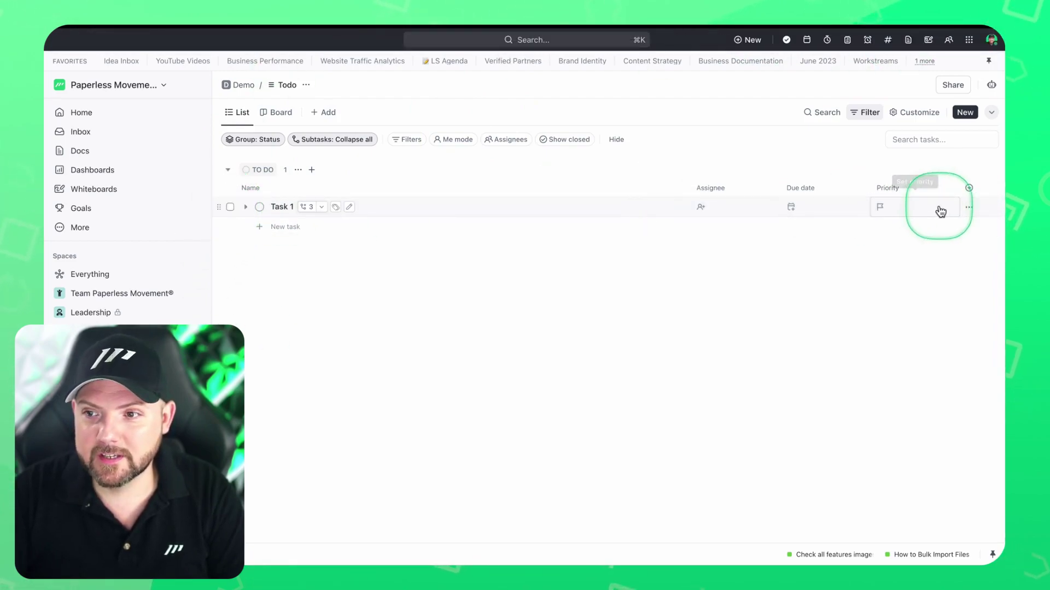
click(965, 207)
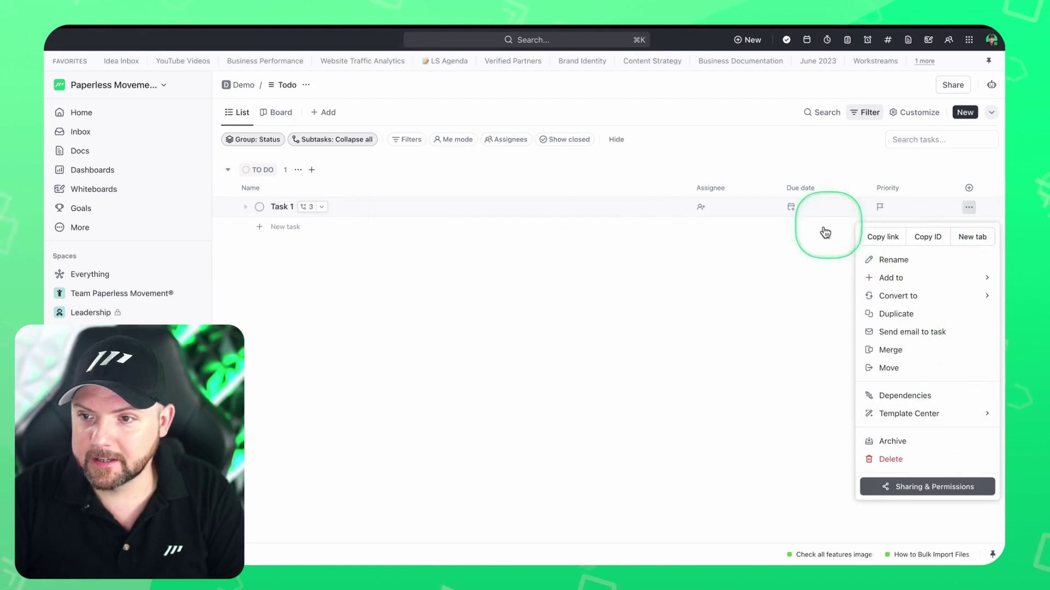
click(638, 281)
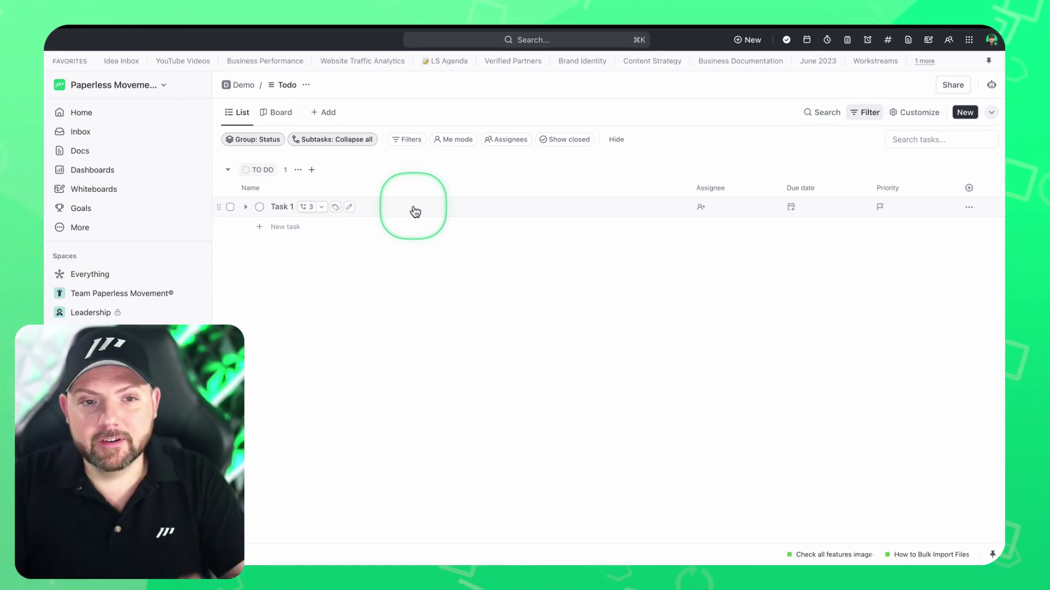
Open Task 1, view the comment thread's replies, and have AI summarize the thread.
click(279, 209)
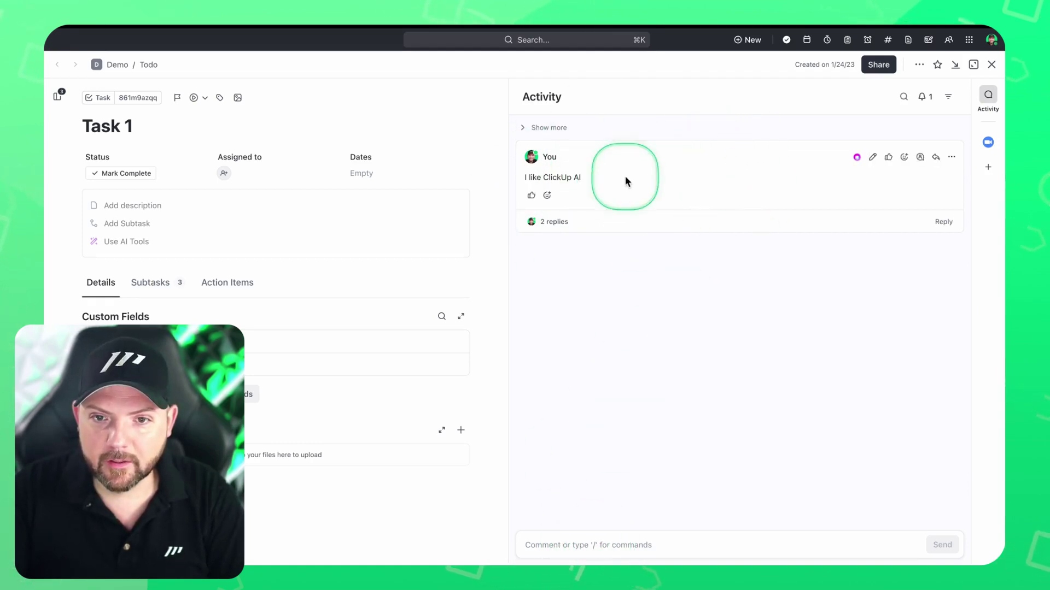
click(553, 229)
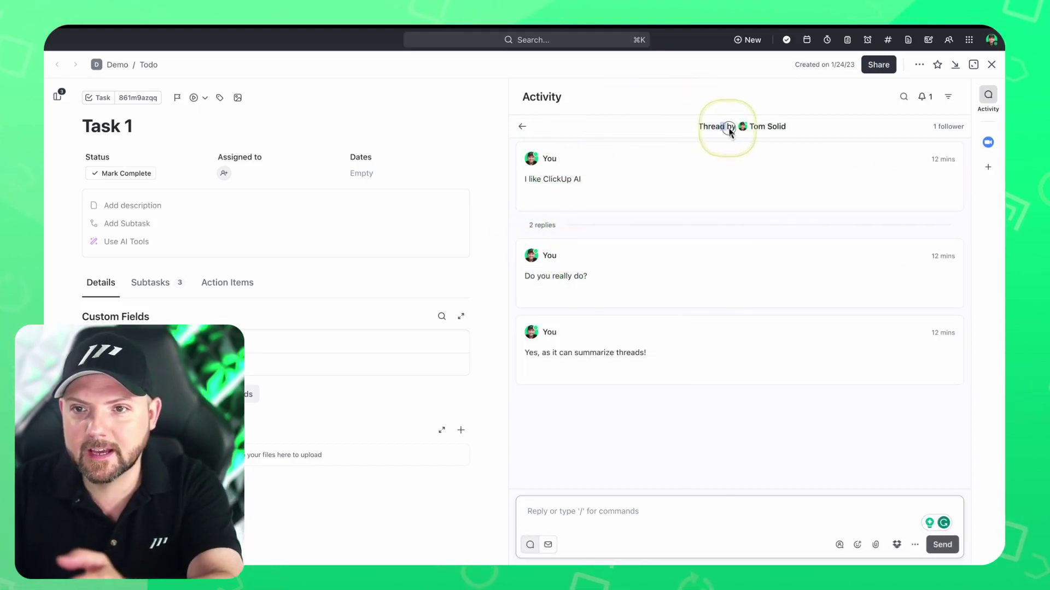
click(523, 126)
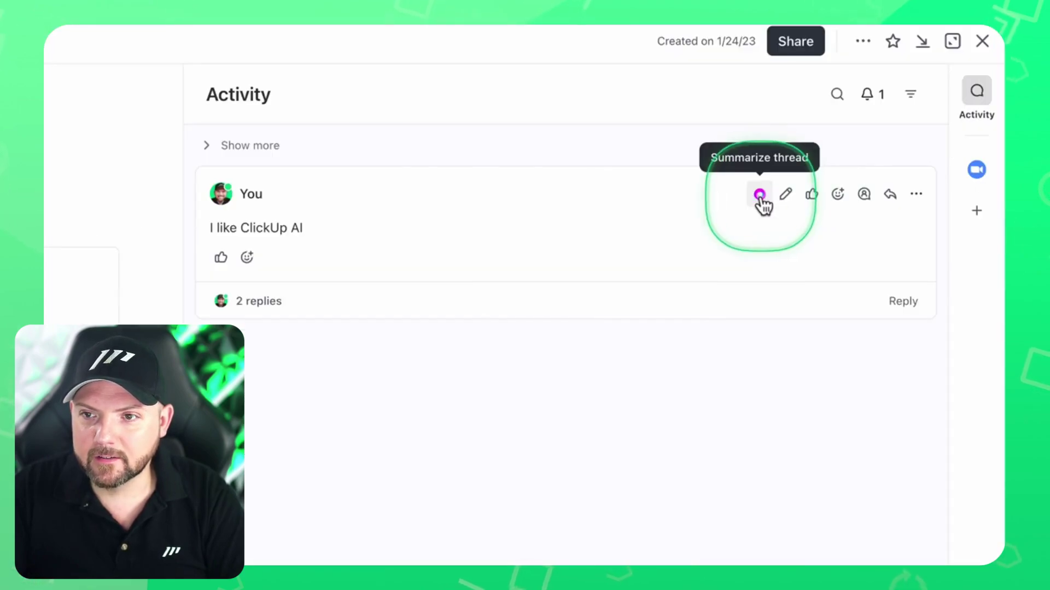
click(759, 196)
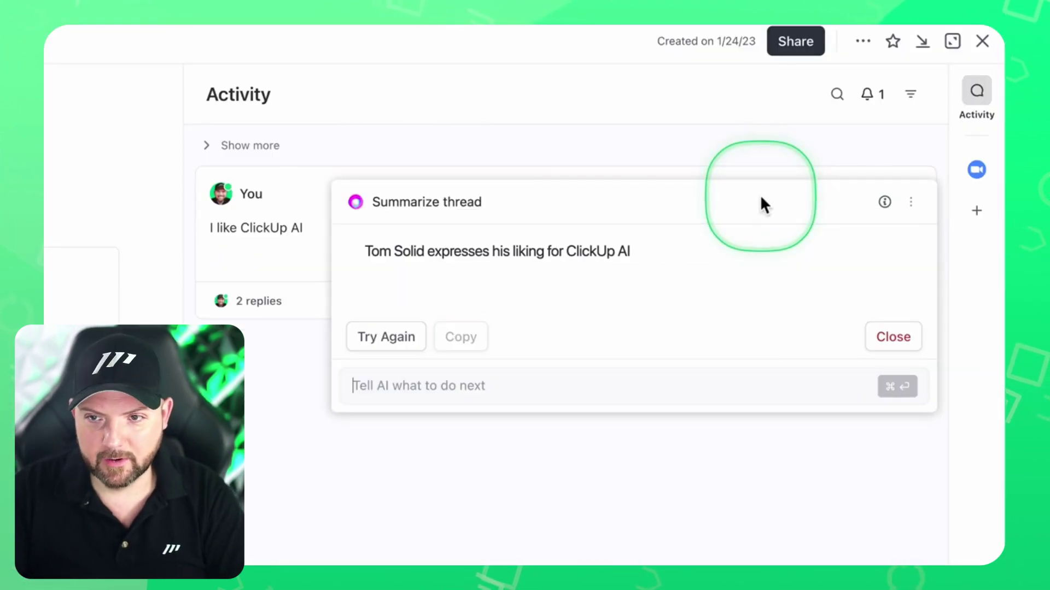
drag(365, 251, 733, 305)
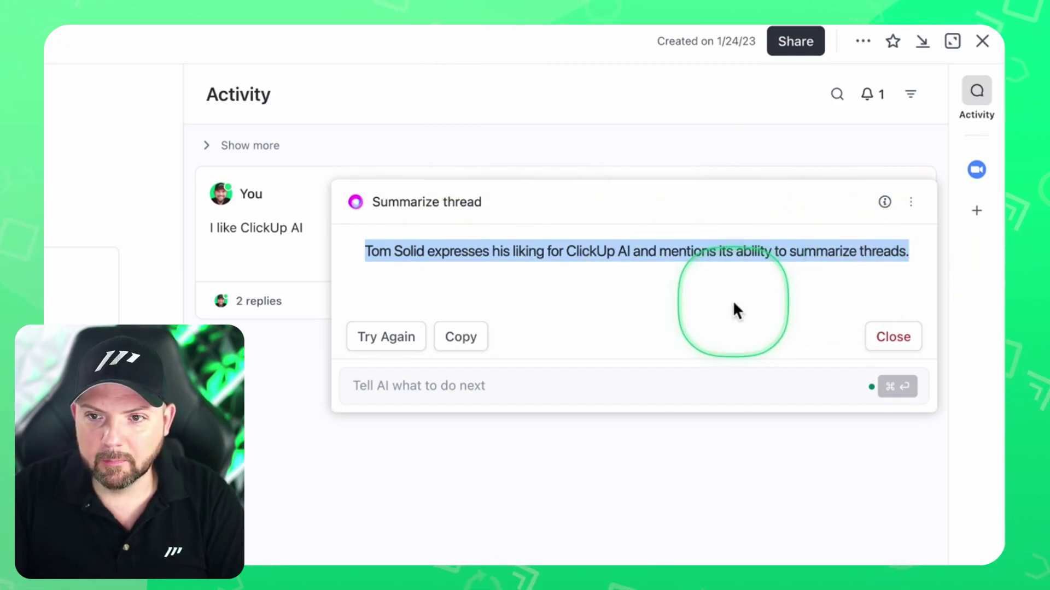
click(734, 304)
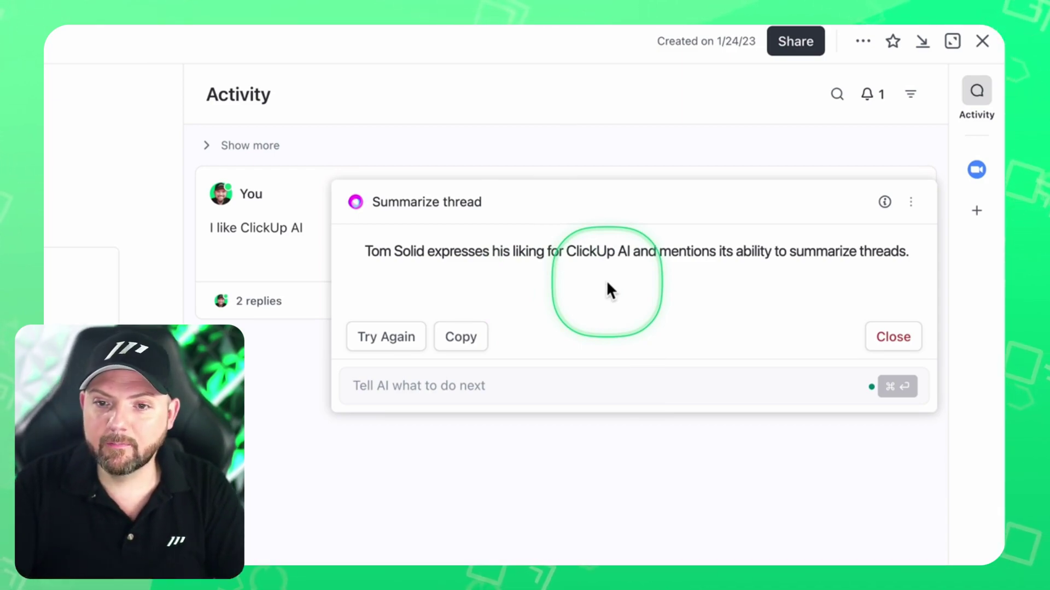
Ask the AI the follow-up question 'what are the action items?'.
click(522, 385)
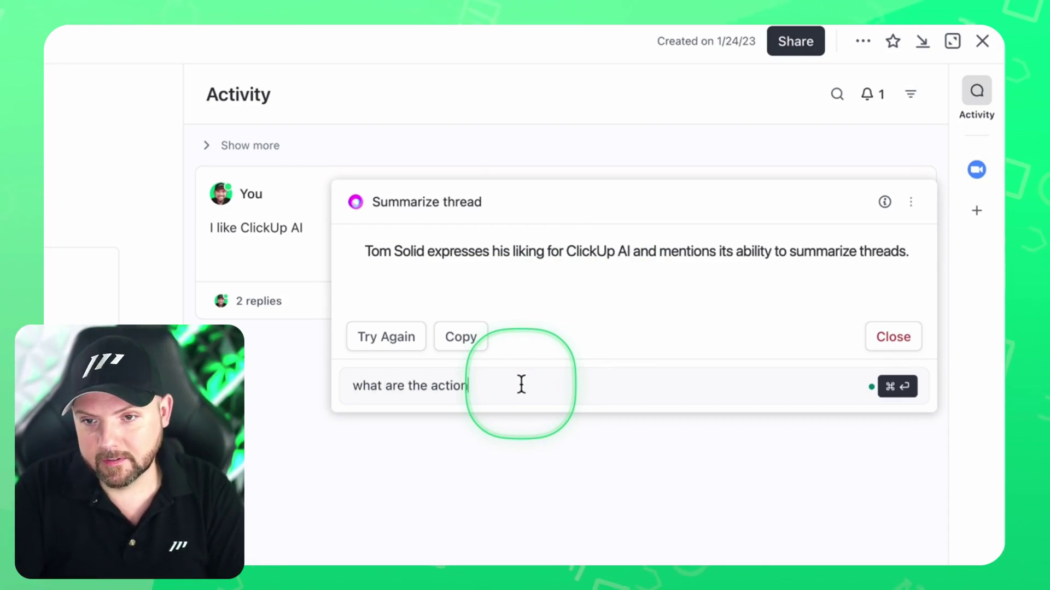
text(what are the action items?)
key(super+Return)
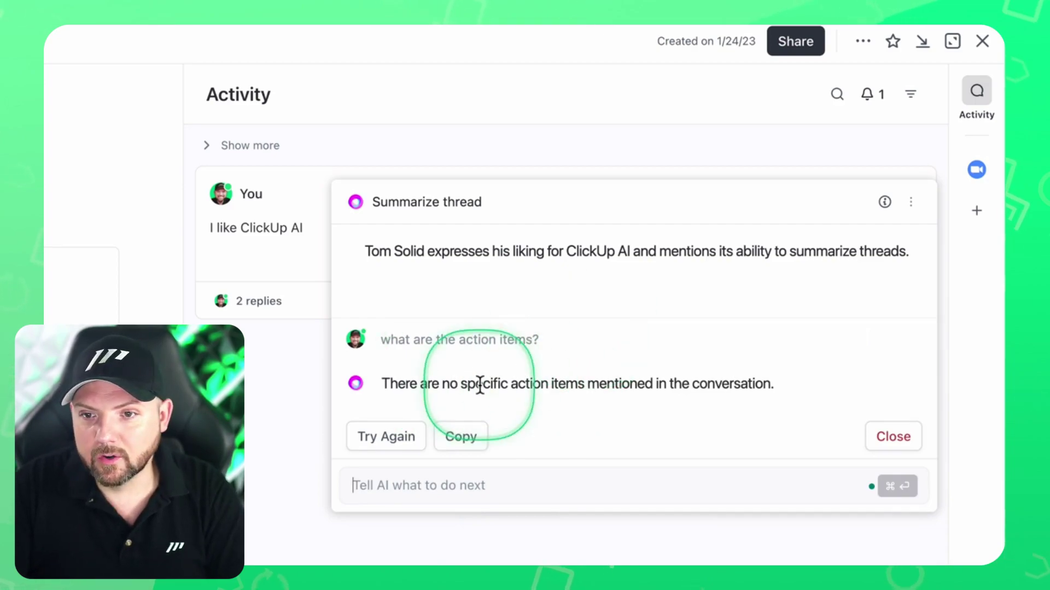
Post a pasted reply in the thread reminding to add AI to the other Space.
click(808, 552)
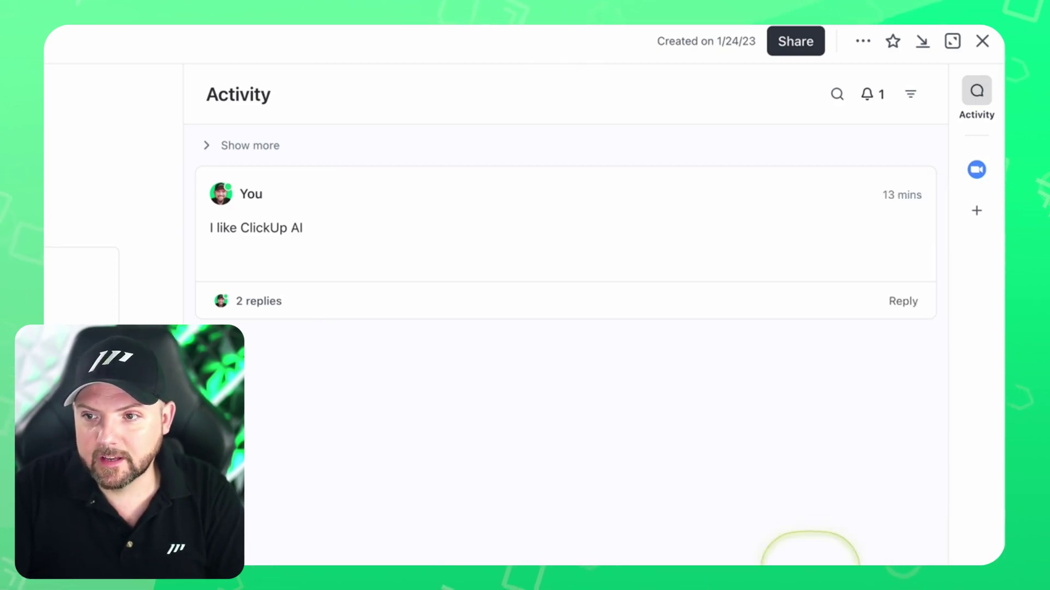
click(333, 309)
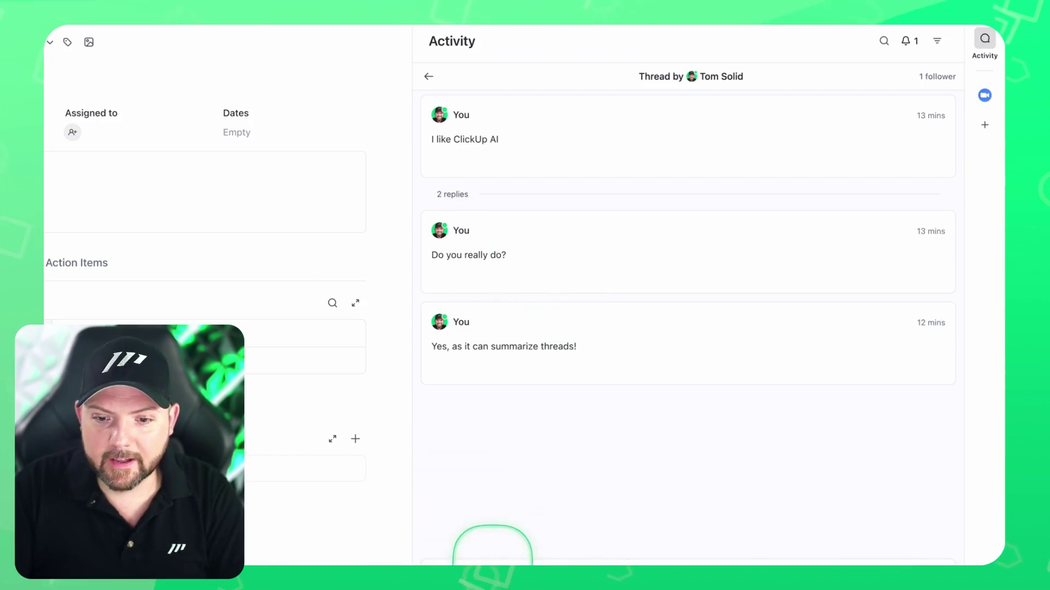
text(Don't forget to add AI to the other Space.)
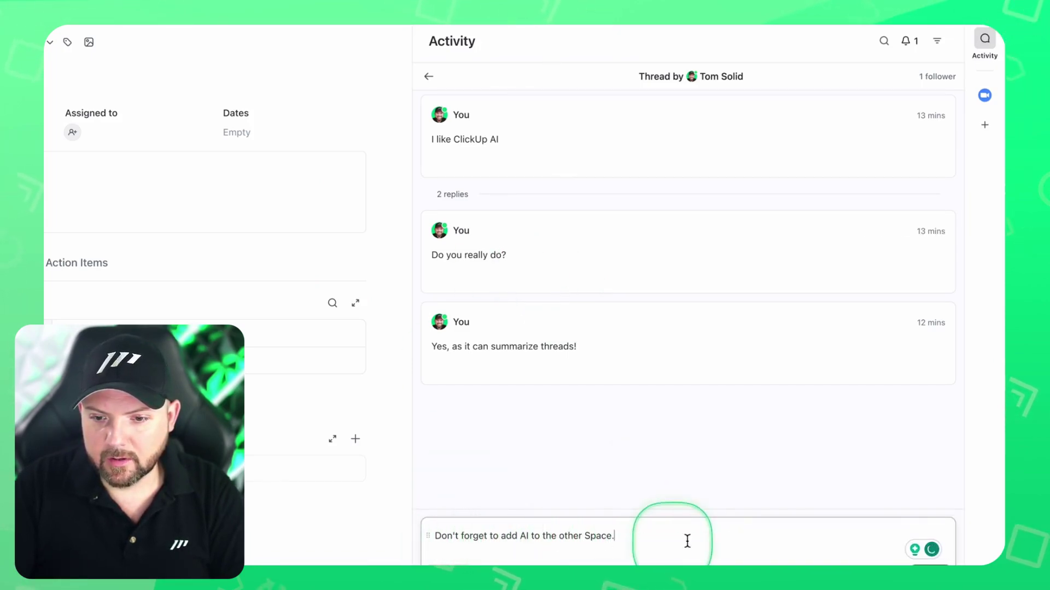
click(933, 554)
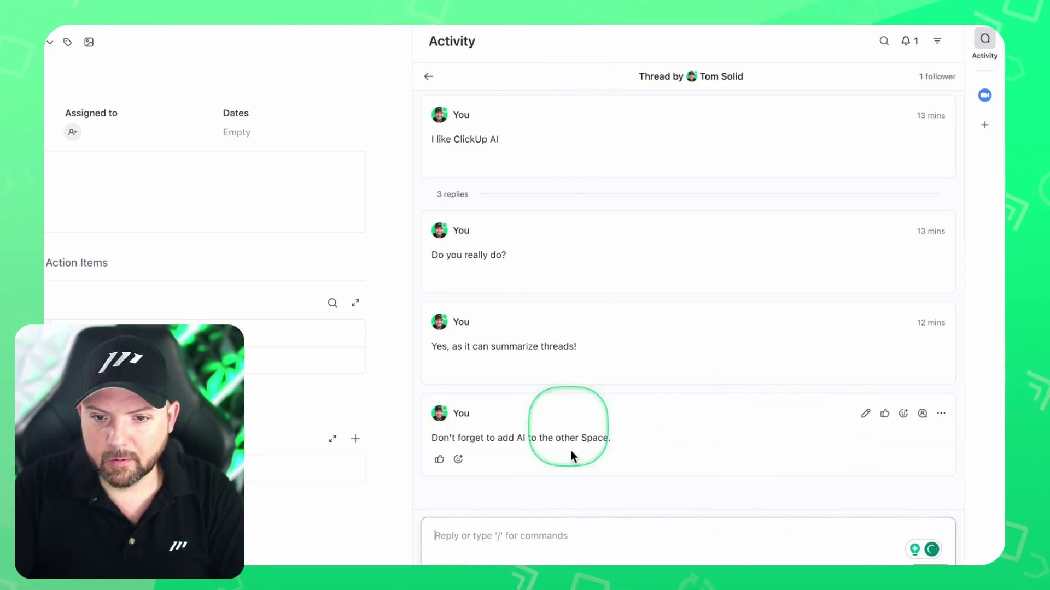
Have AI re-summarize the updated thread and ask 'what are the action items?'.
click(429, 76)
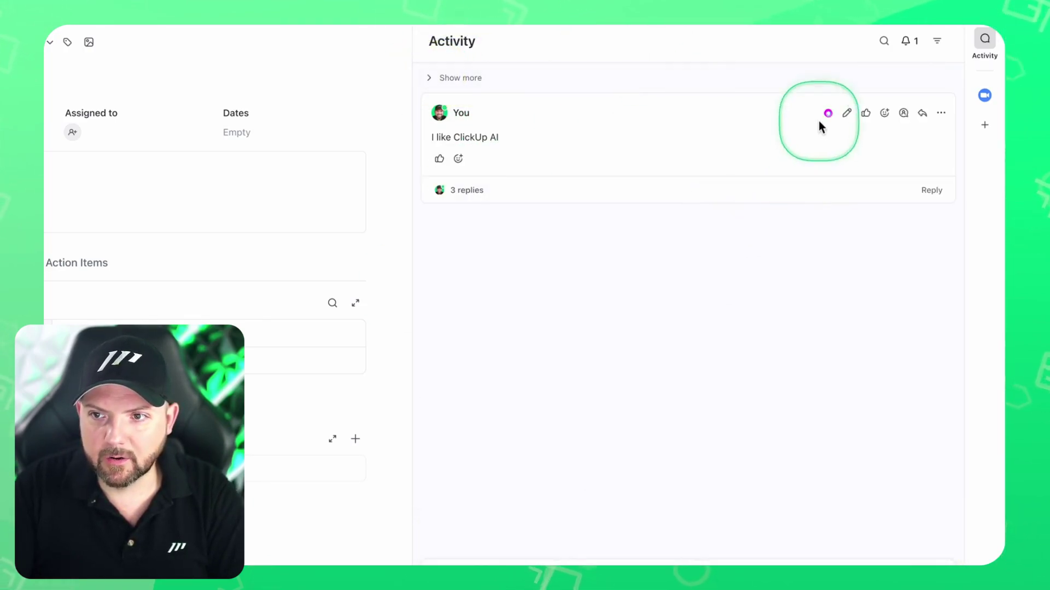
click(828, 114)
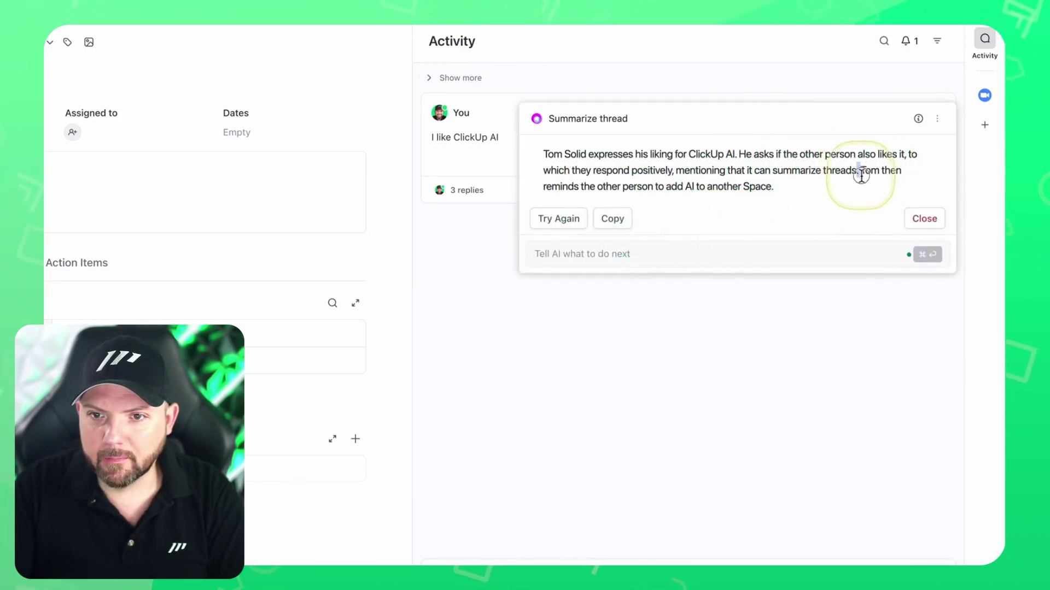
drag(859, 170, 868, 189)
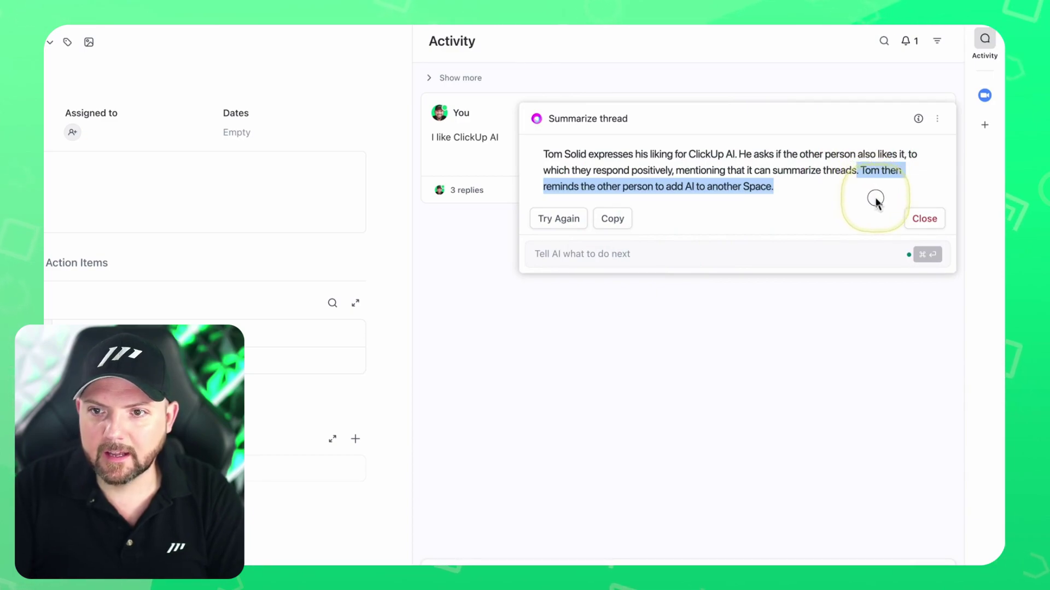
click(564, 256)
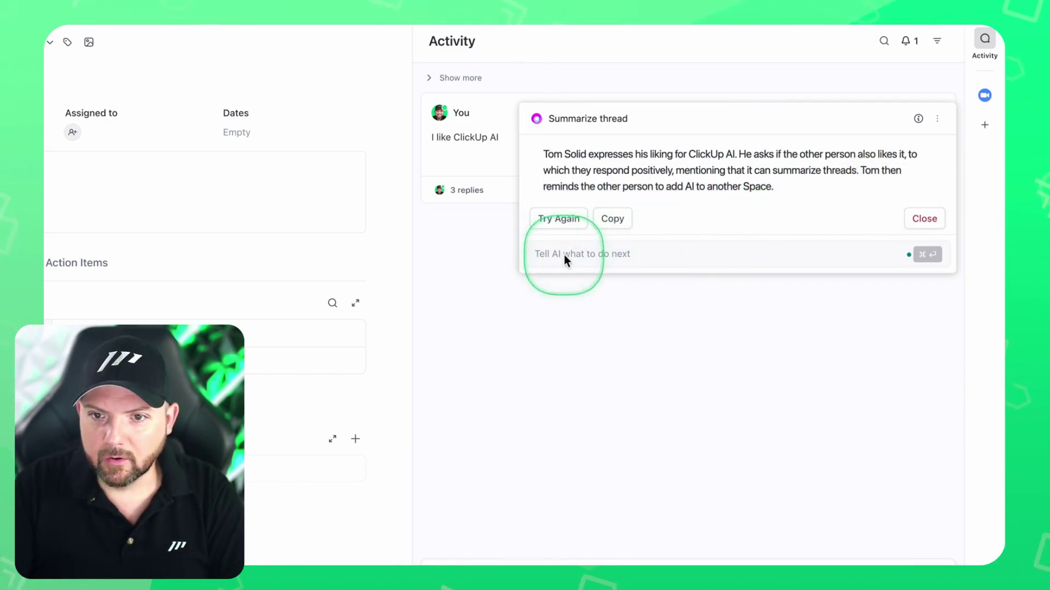
text(what are the action itmes?)
key(Return)
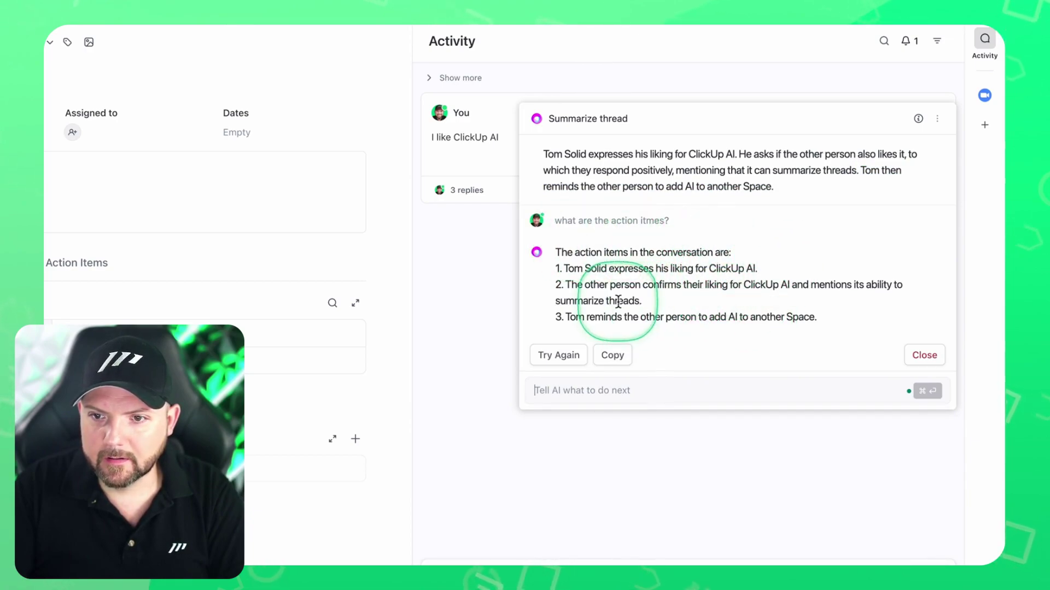
Review the third action item about adding AI, then close the AI panel and reopen the thread.
triple_click(753, 322)
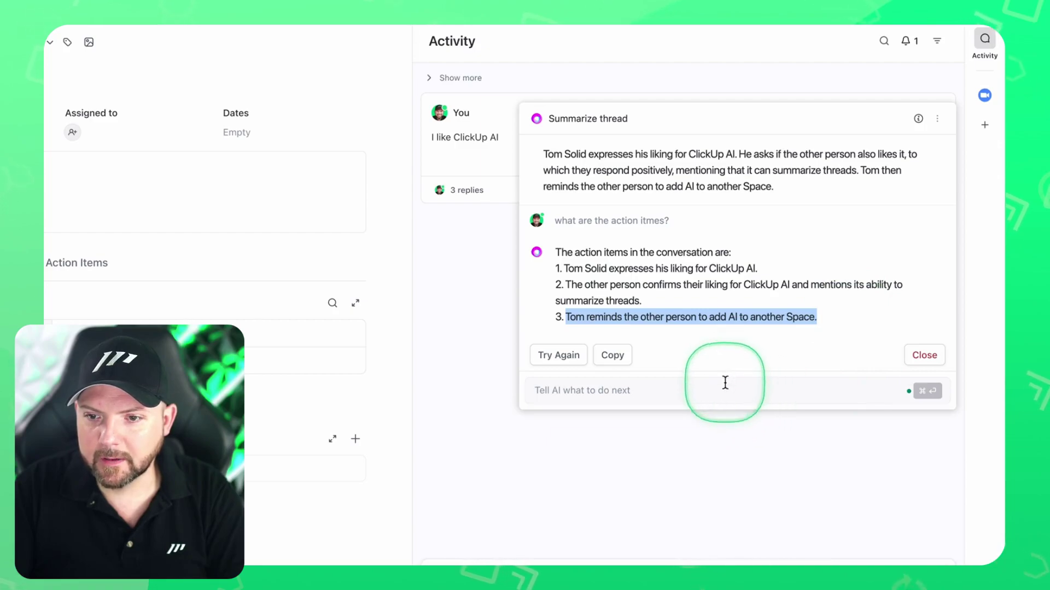
click(474, 197)
click(474, 196)
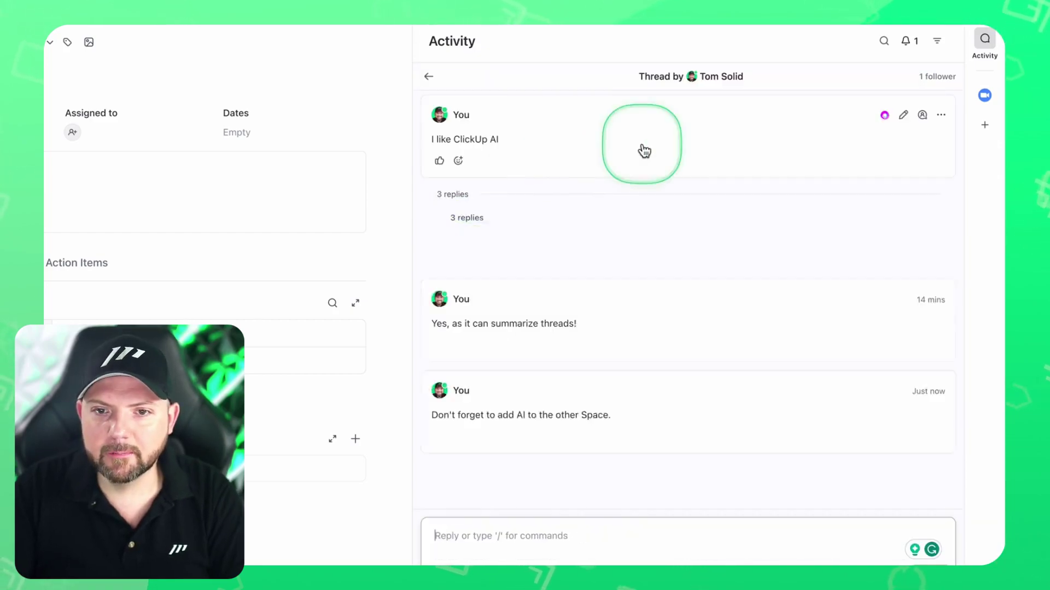
From Task 1's Activity feed, open Use AI Tools and switch the category from Marketing to Email.
click(428, 76)
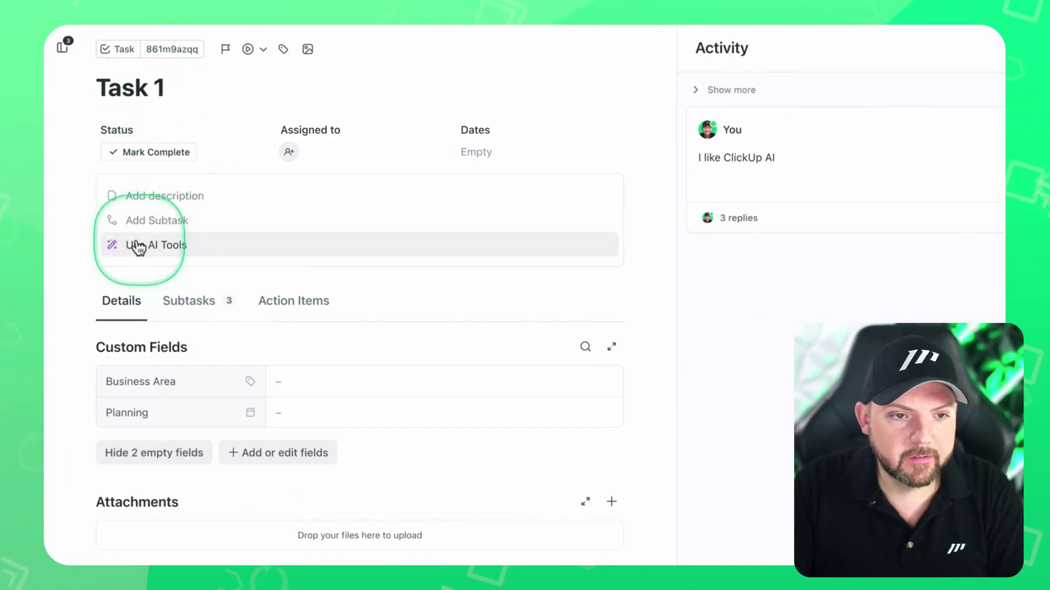
click(167, 247)
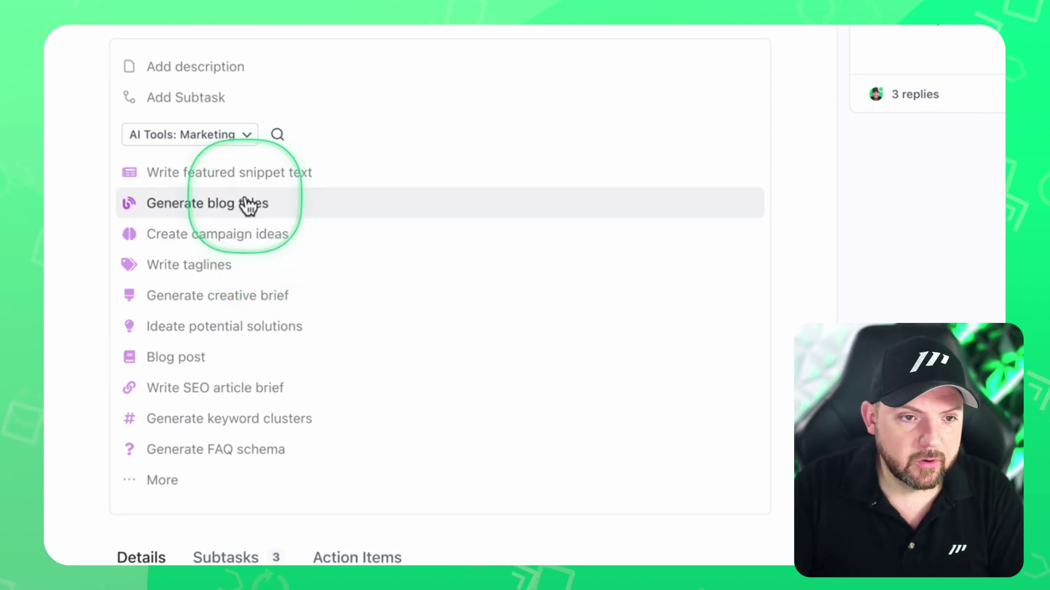
click(164, 139)
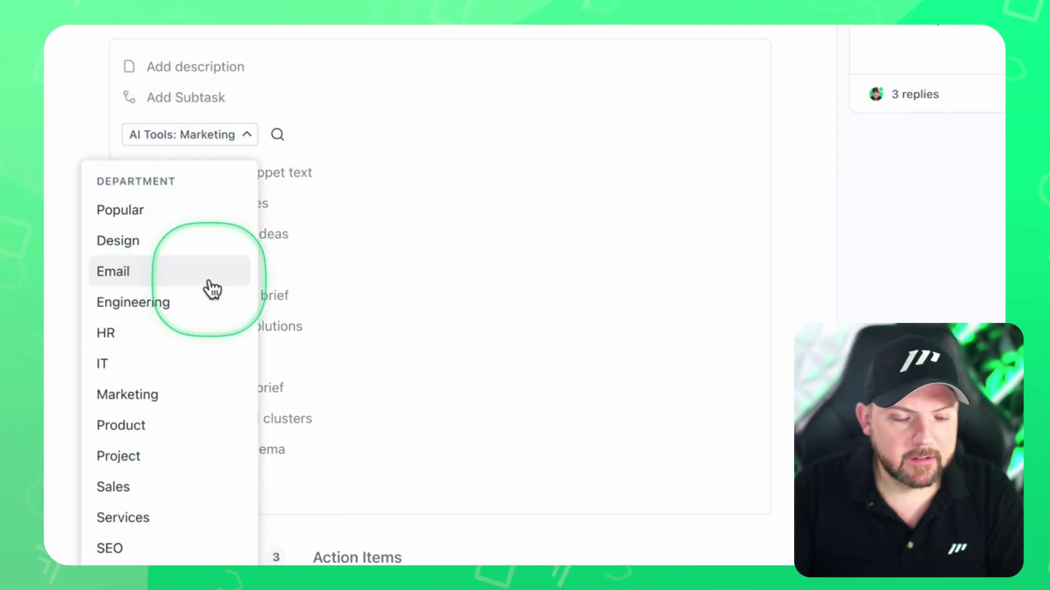
click(188, 273)
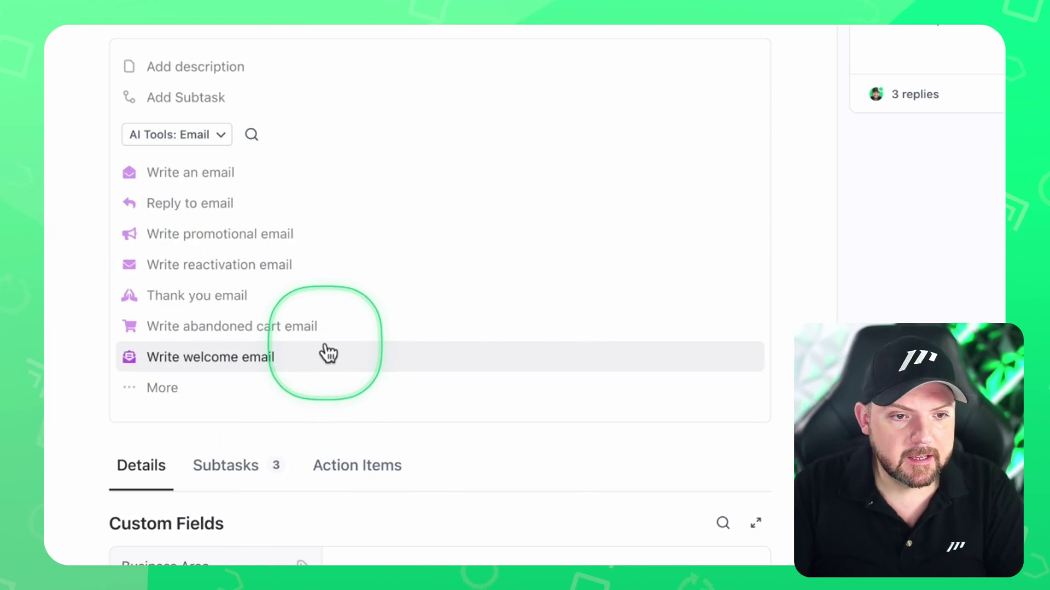
click(263, 241)
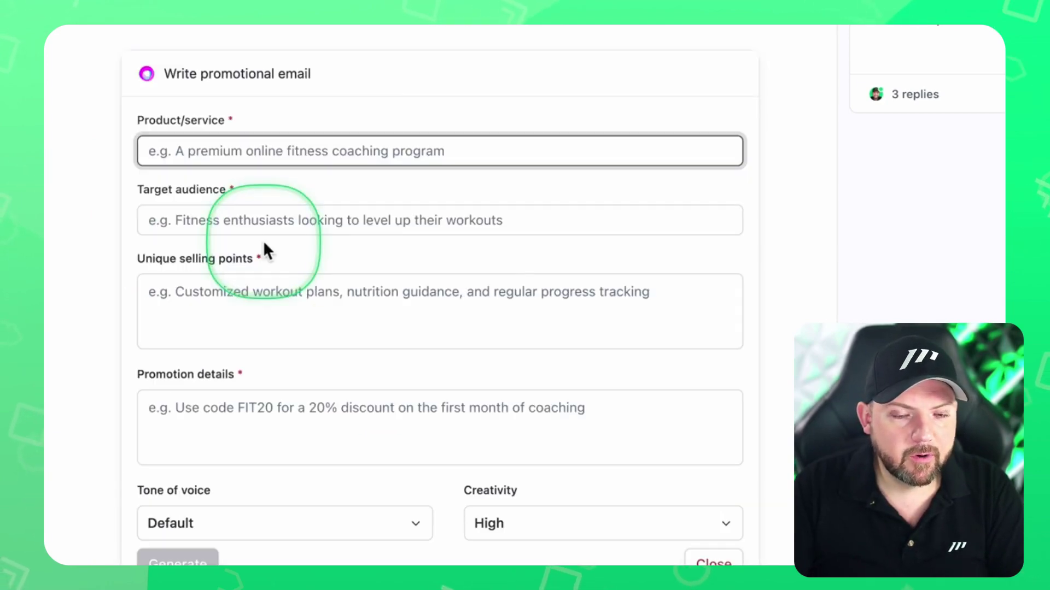
click(147, 121)
click(165, 190)
drag(157, 258, 244, 260)
drag(172, 368, 183, 421)
click(175, 418)
click(350, 470)
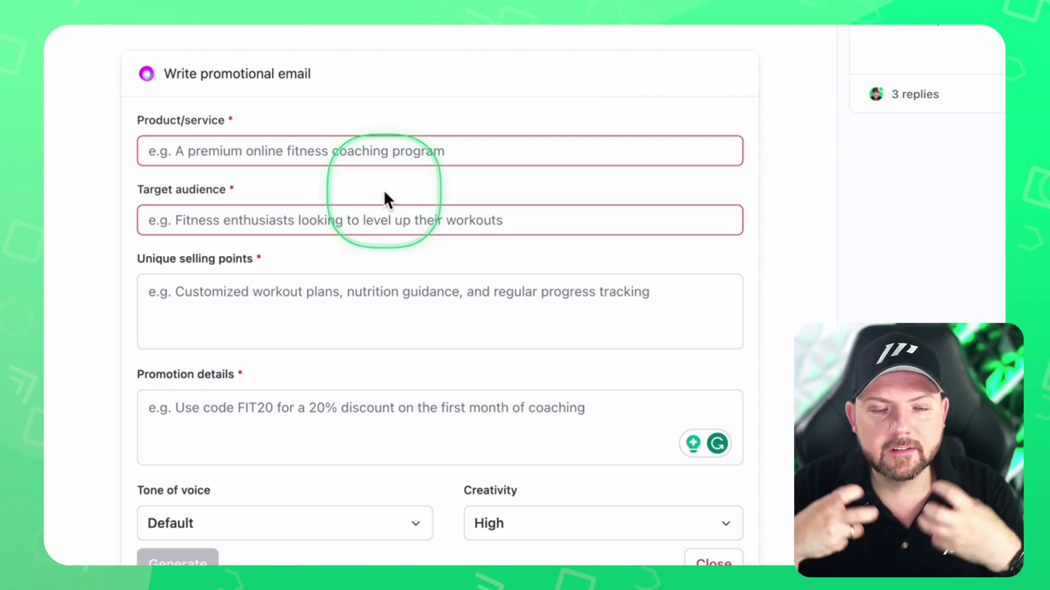
click(326, 317)
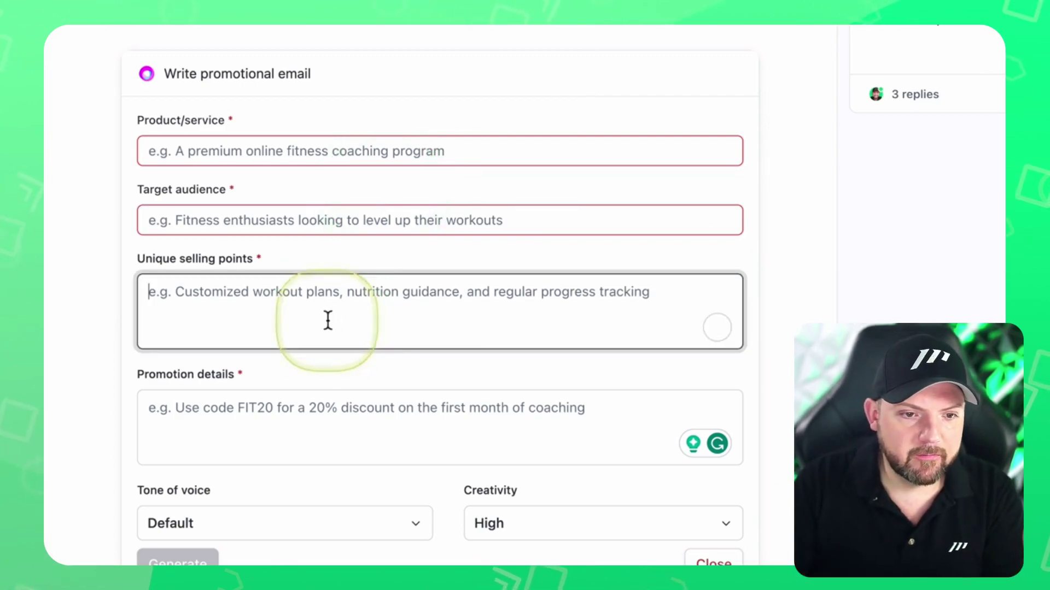
click(453, 380)
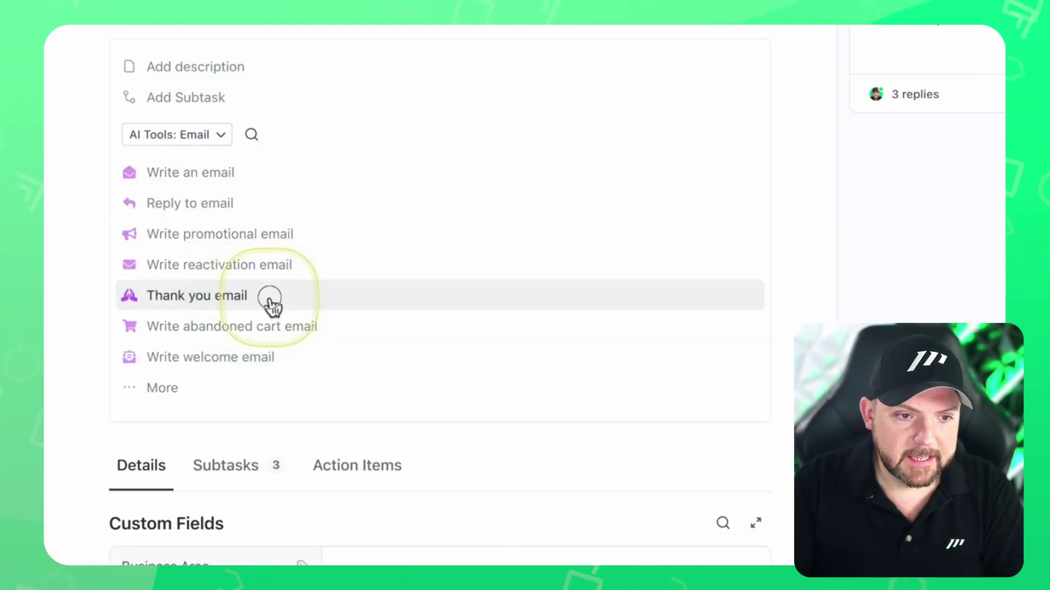
click(262, 298)
click(735, 328)
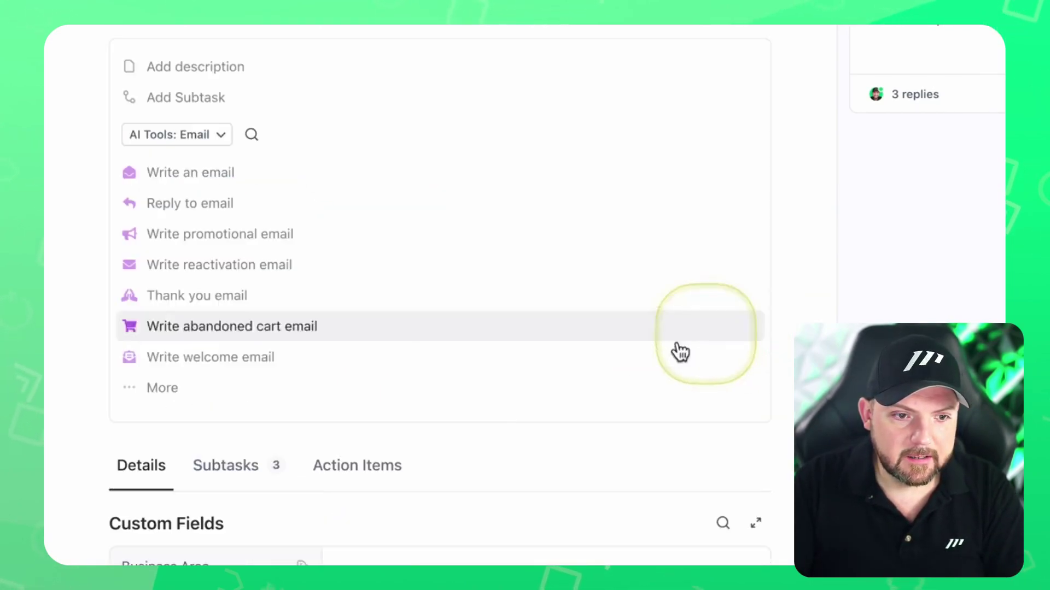
click(295, 364)
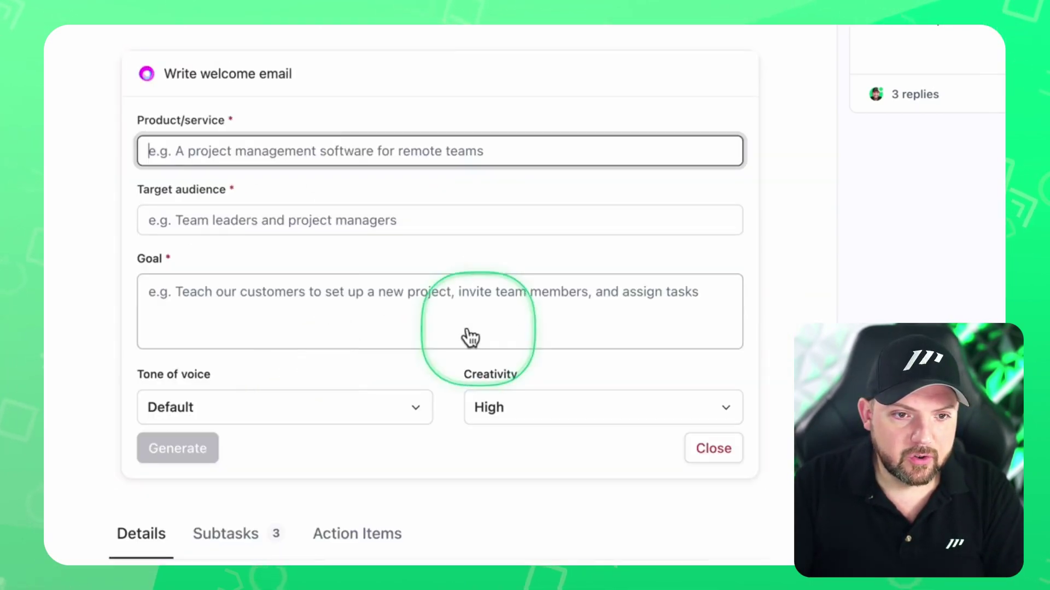
Close the welcome email form, bring up the AI prompt with Cmd+J, and preview the HR job listing form.
click(726, 455)
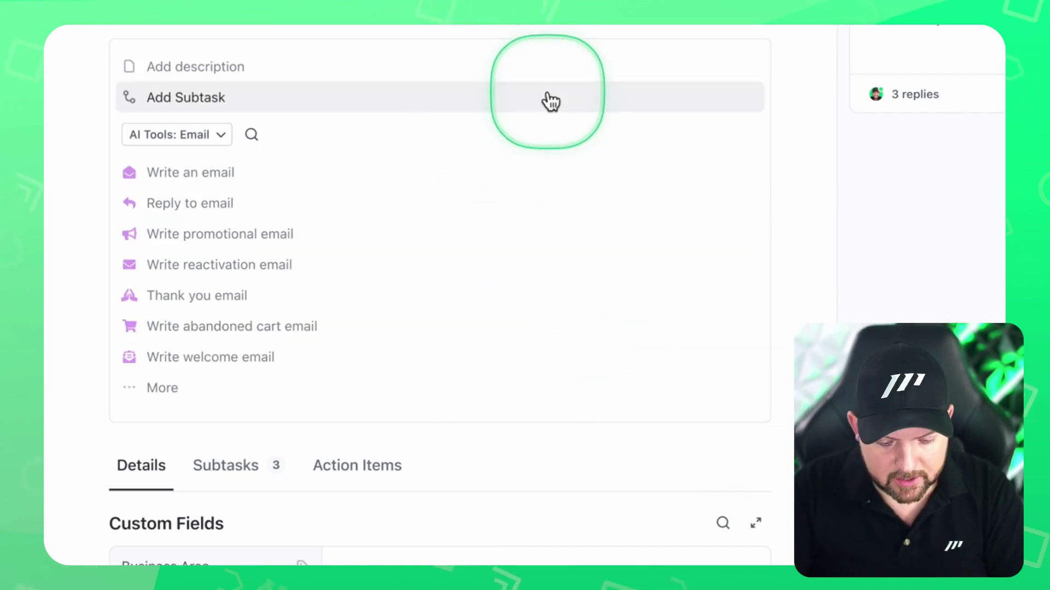
key(super)
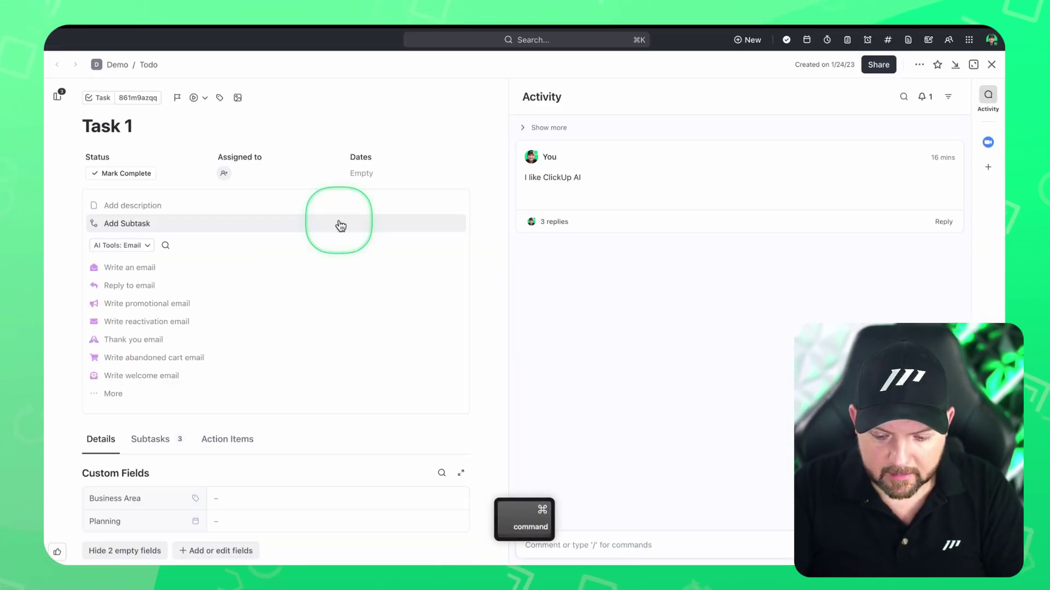
key(super+j)
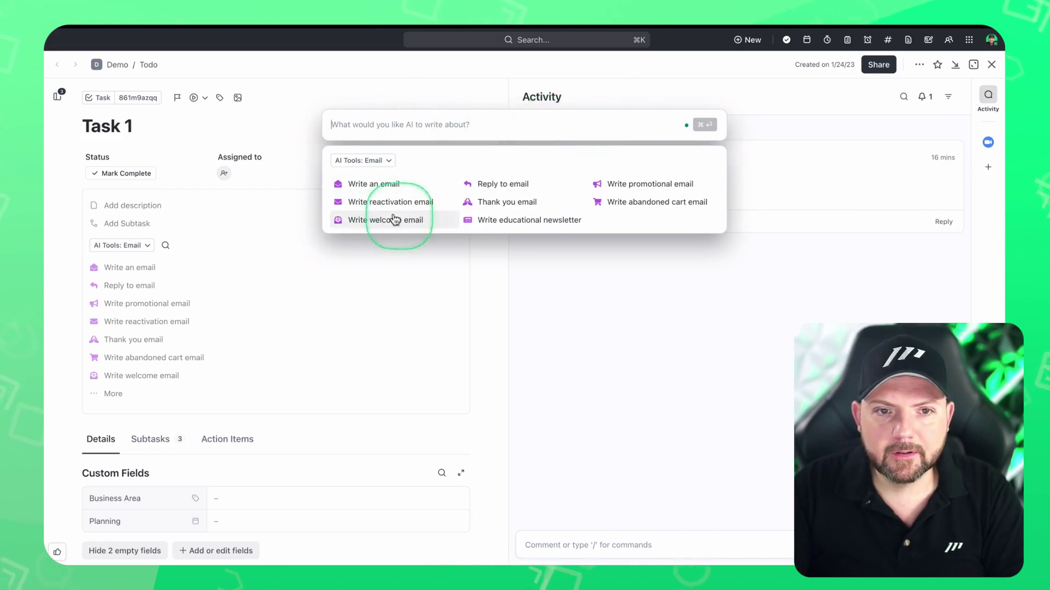
click(382, 164)
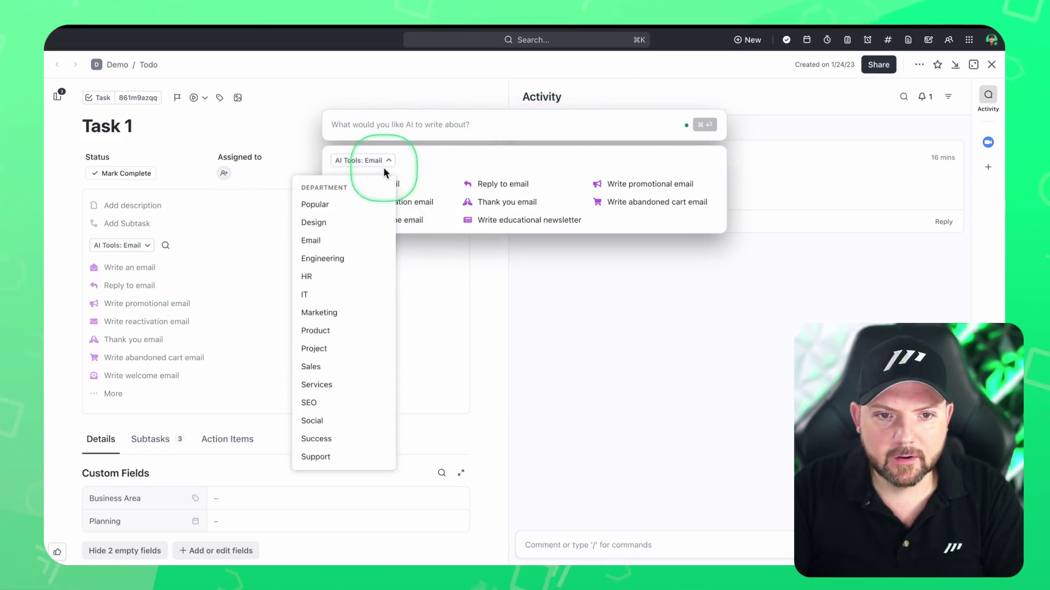
click(346, 277)
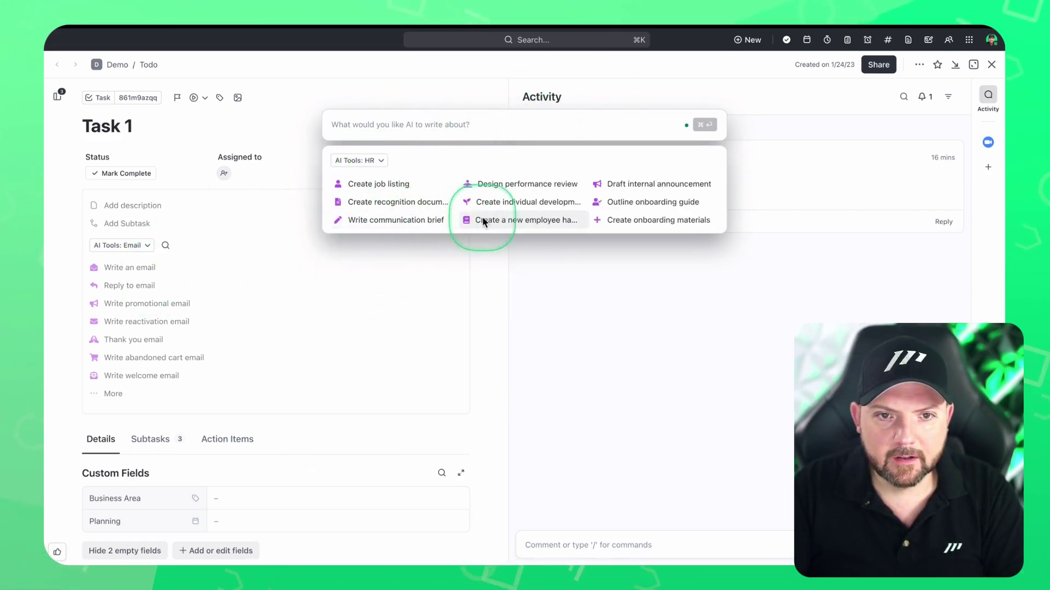
click(407, 184)
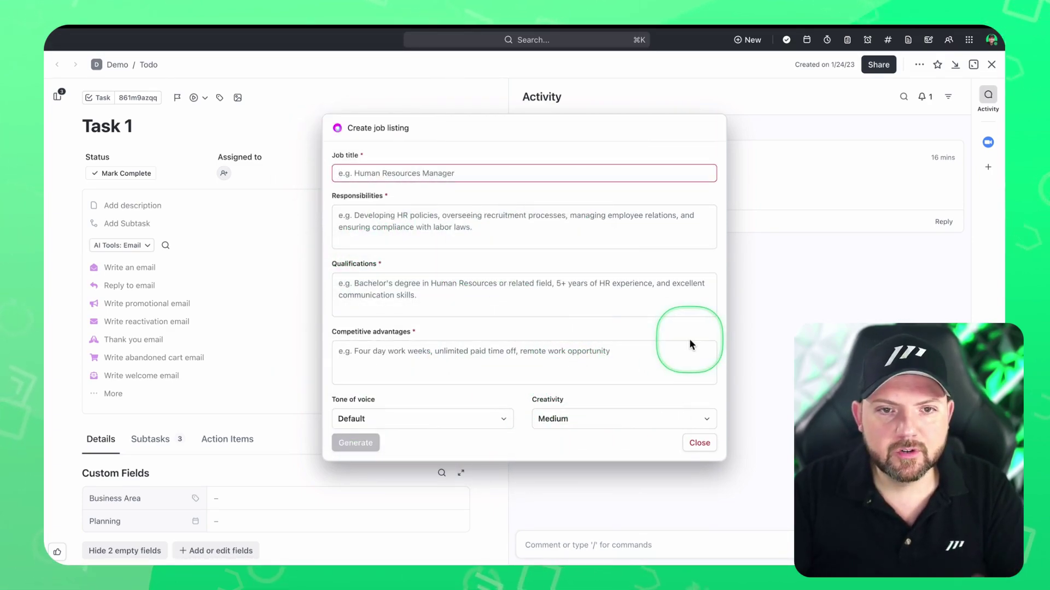
click(693, 452)
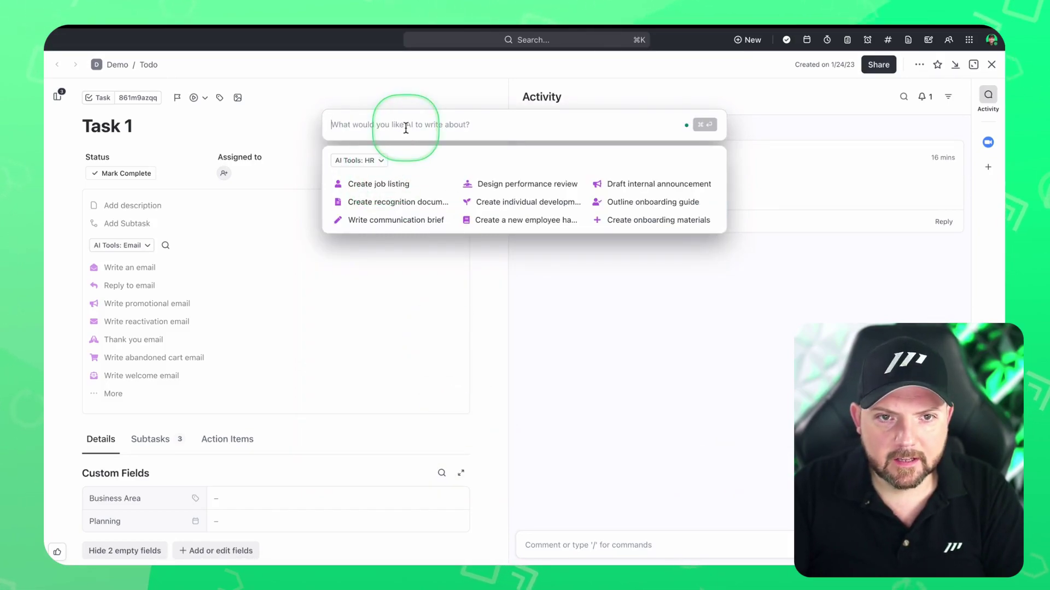
Switch AI Tools back to Email and start Write an email with talking points 'Launching the course'.
click(374, 160)
click(336, 240)
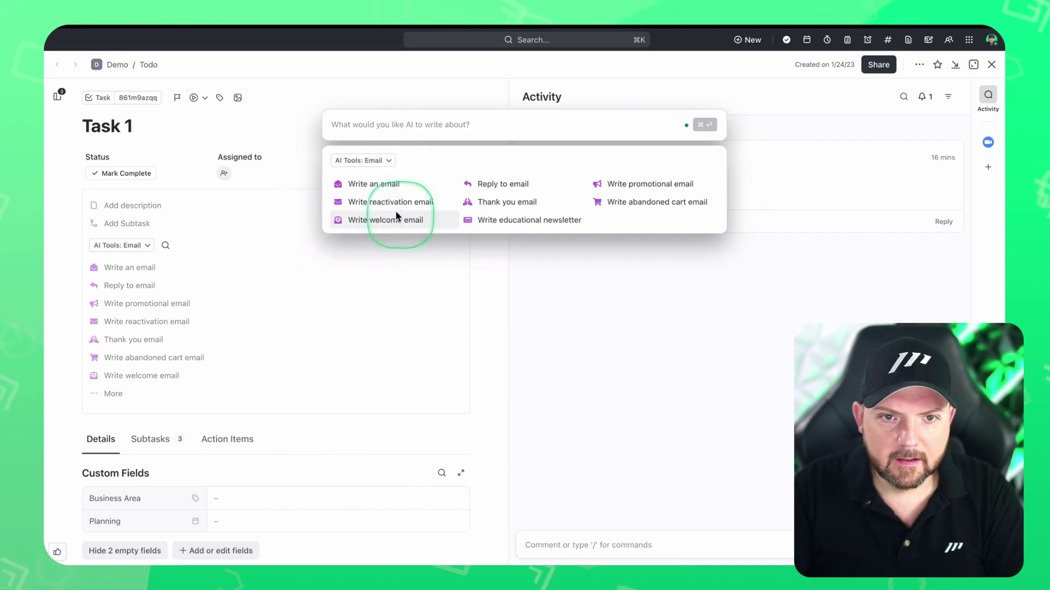
click(374, 184)
click(417, 195)
text(Launching the course)
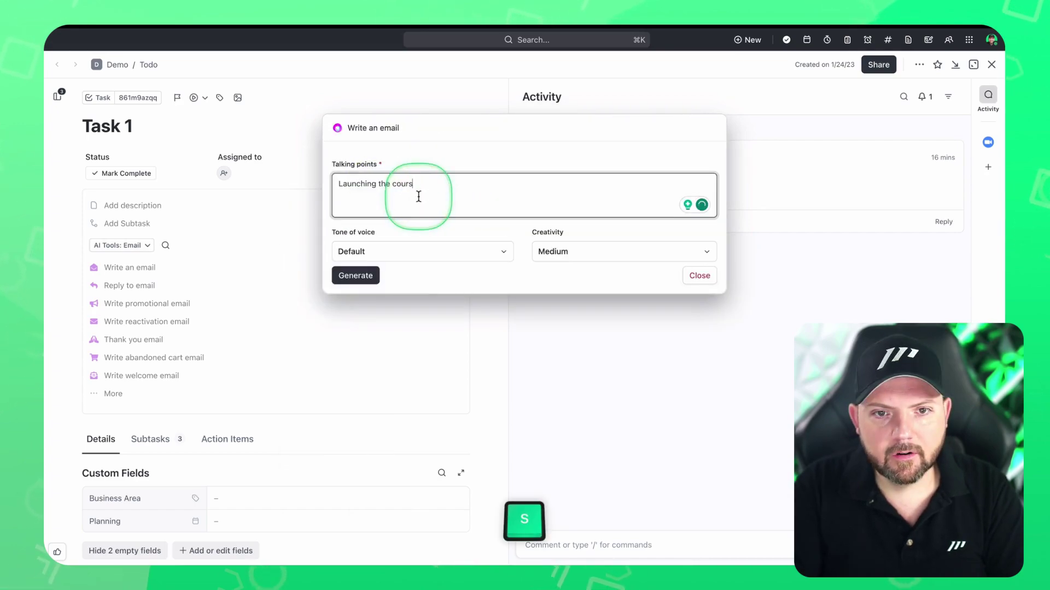
click(573, 265)
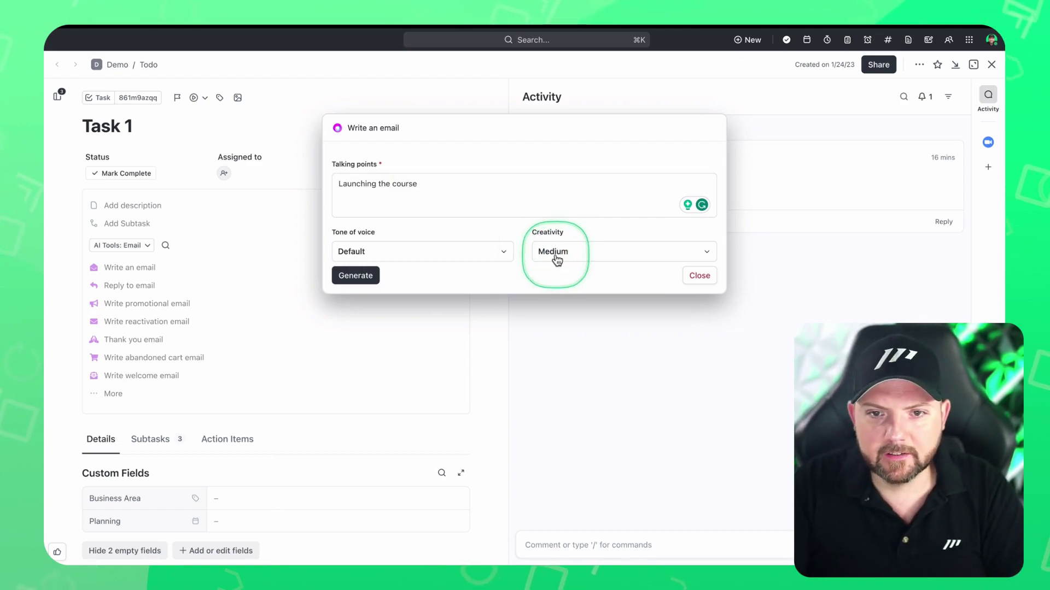
Set the tone to Professional, pick a creativity level, and generate the email.
click(340, 247)
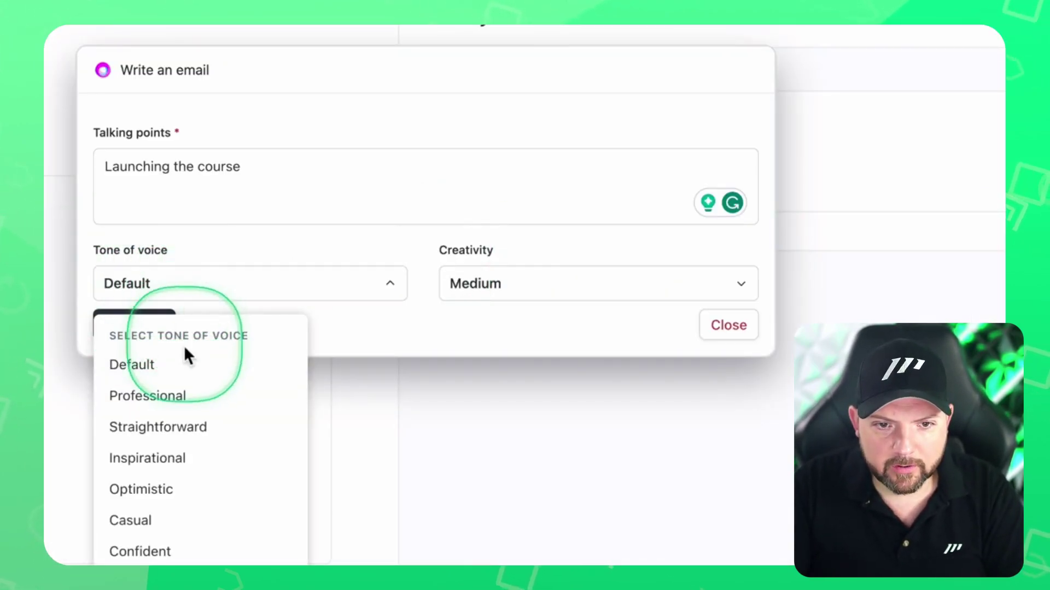
click(208, 398)
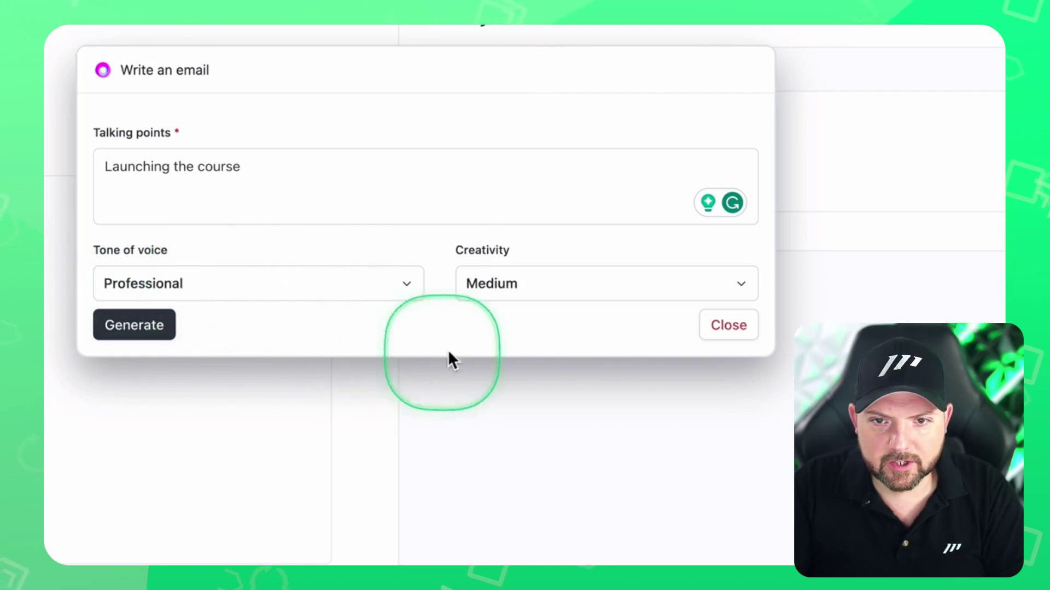
click(517, 292)
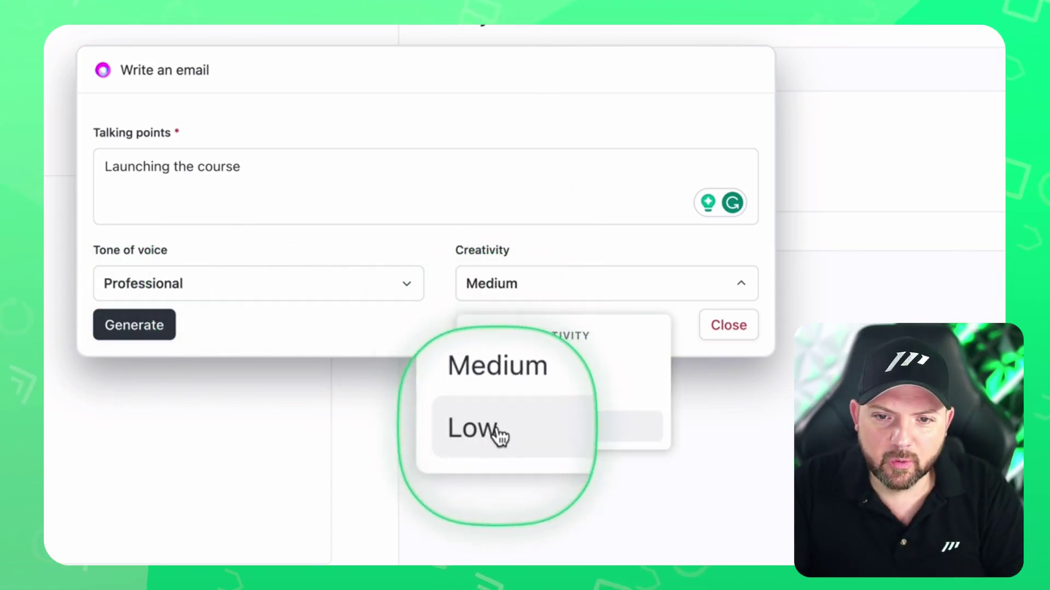
click(520, 367)
click(131, 331)
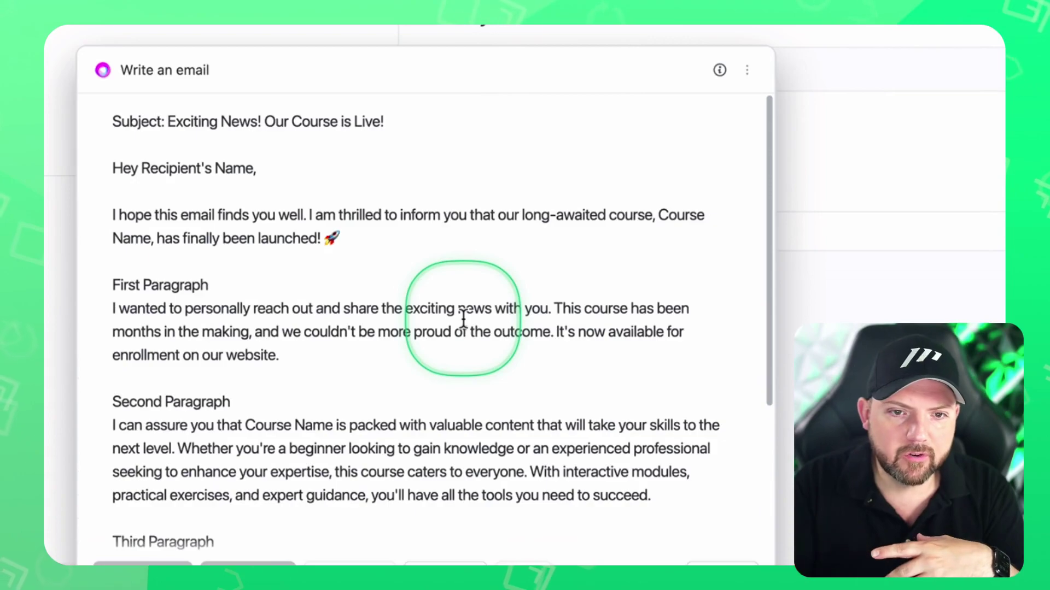
scroll(516, 368, down, 7)
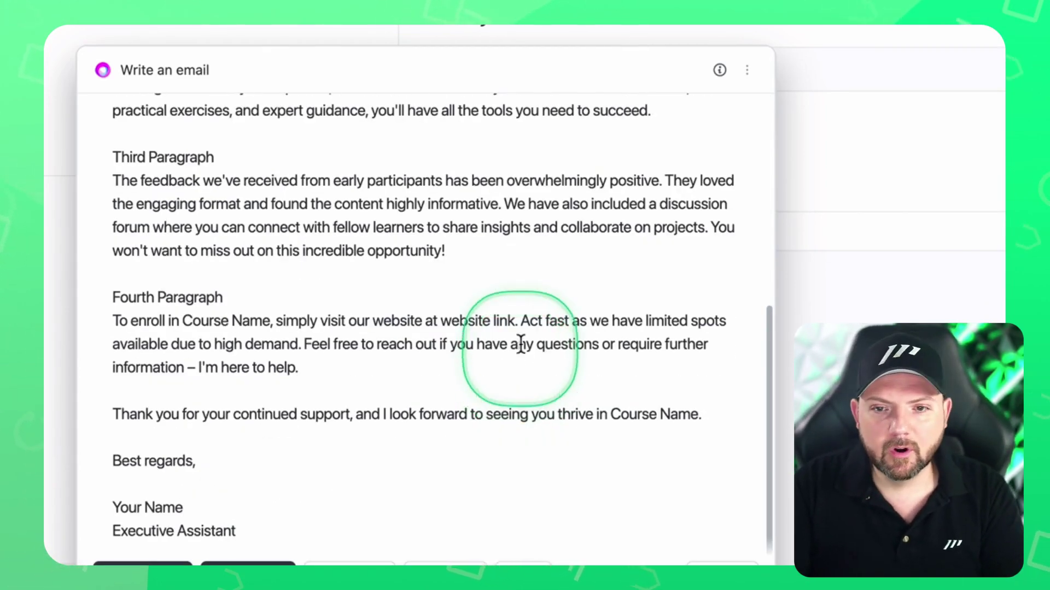
scroll(518, 350, up, 5)
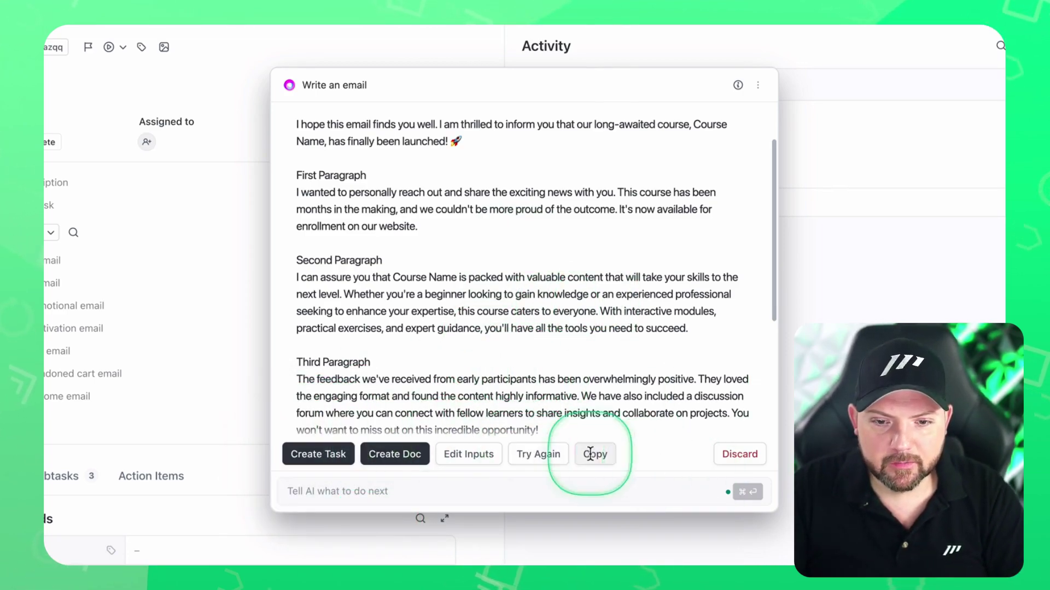
Create a task named 'Email Campaign' in the Demo Todo list from the generated email.
scroll(577, 333, down, 4)
scroll(482, 336, up, 2)
scroll(482, 336, up, 3)
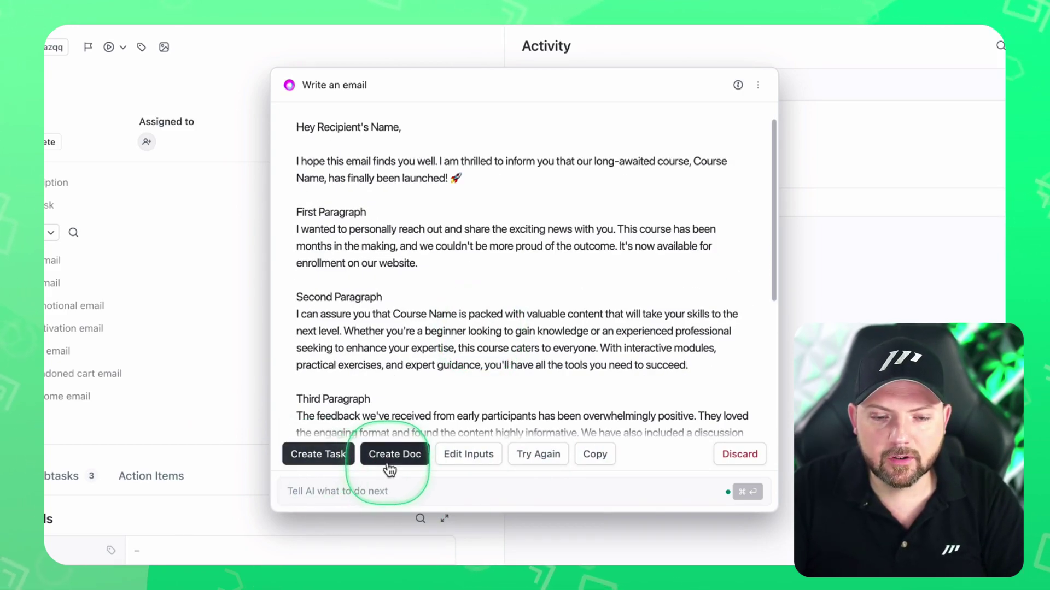
click(317, 462)
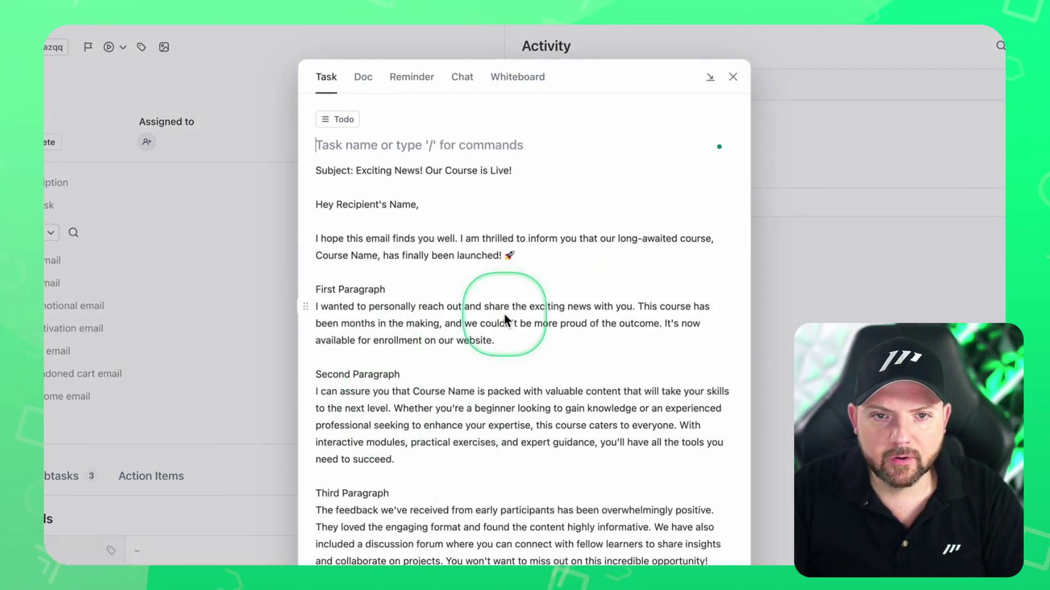
scroll(508, 273, down, 5)
scroll(470, 307, up, 5)
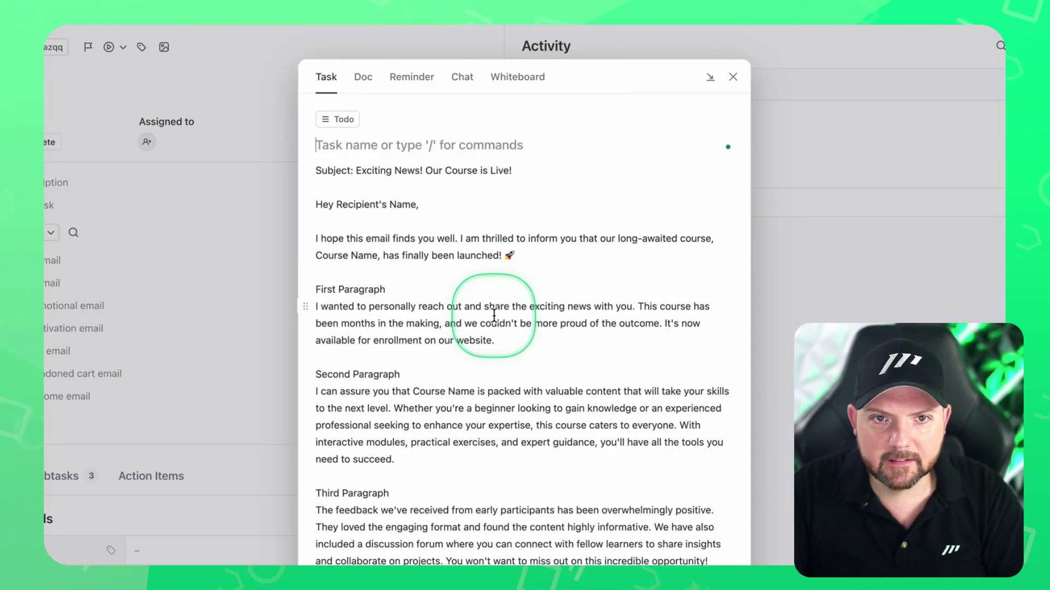
click(350, 119)
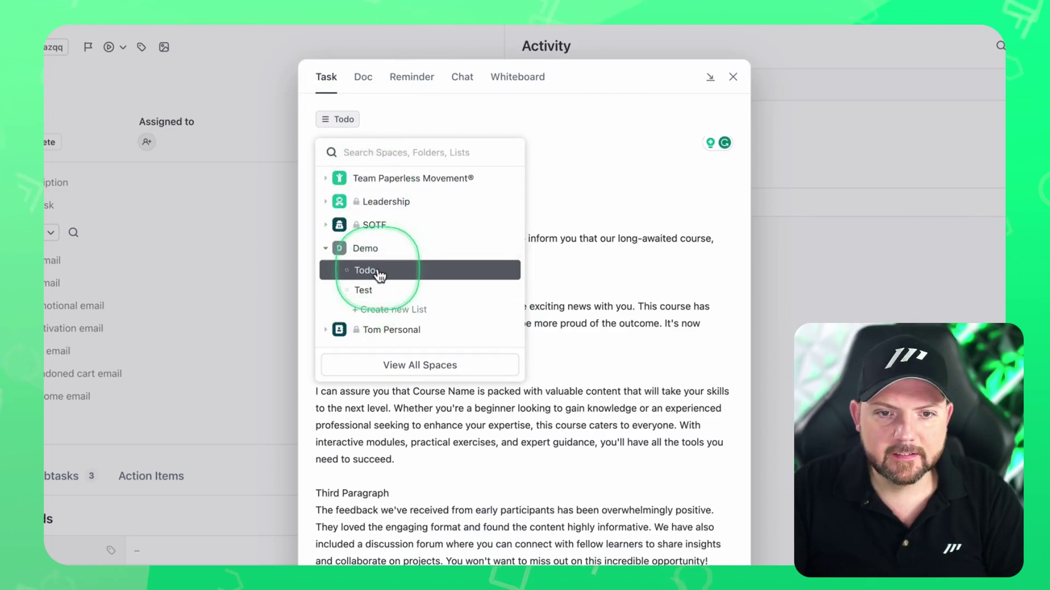
click(634, 258)
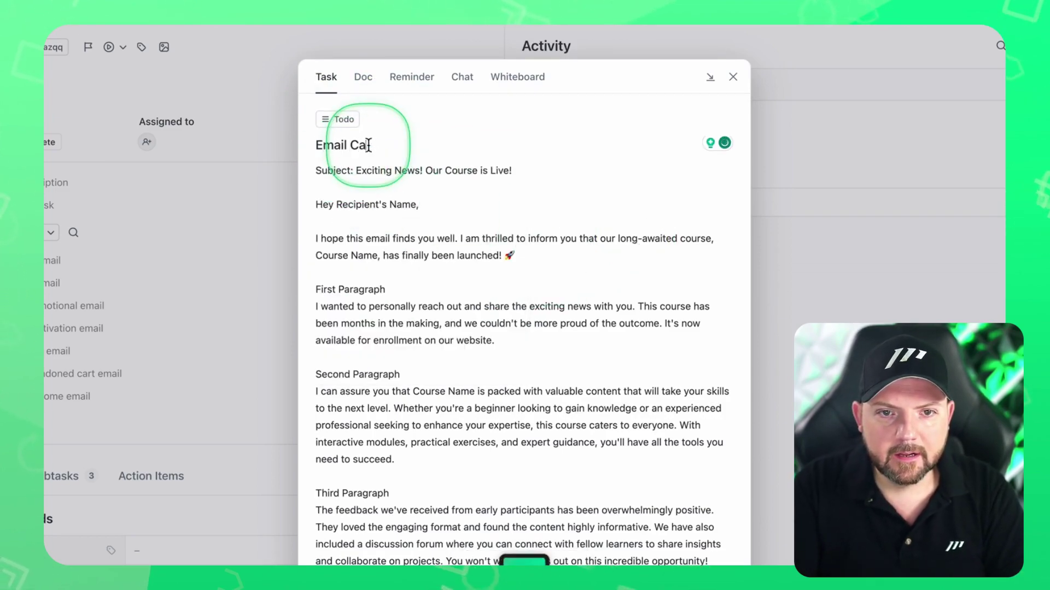
click(402, 187)
scroll(455, 348, down, 4)
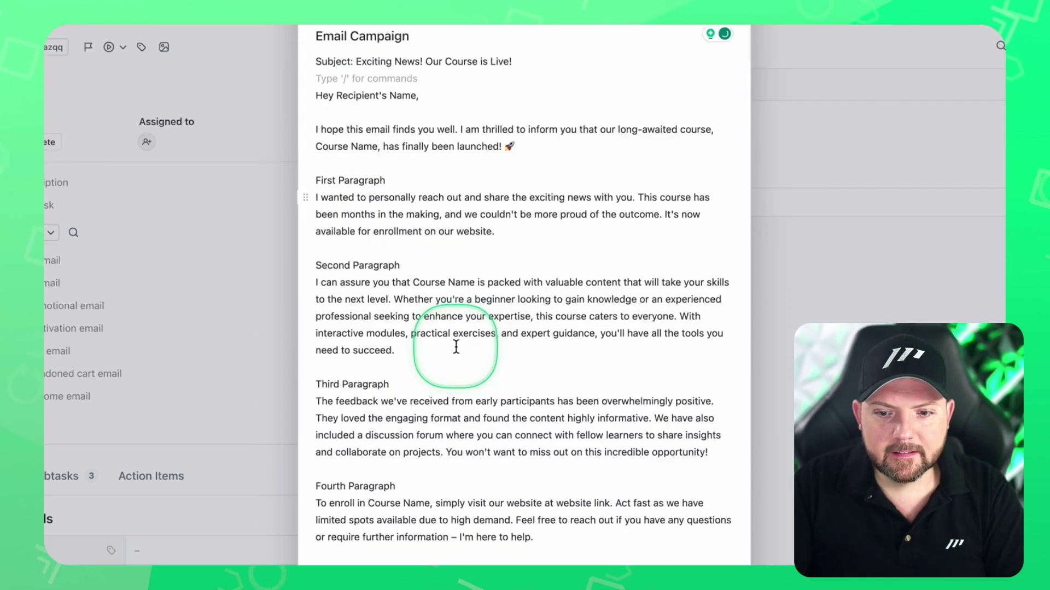
key(super+Return)
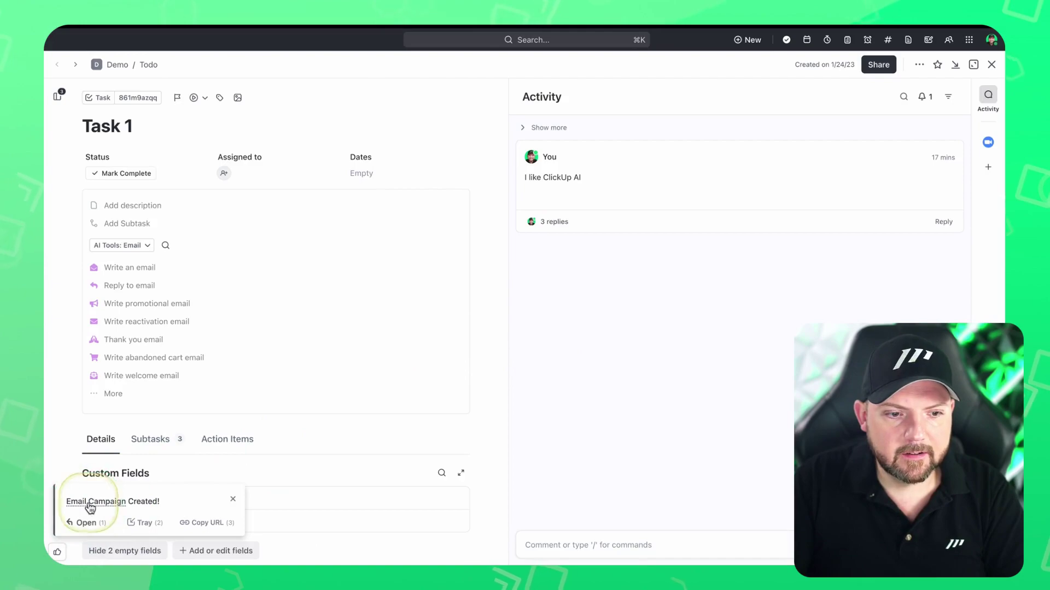
Open the Email Campaign task, expand the full email, and try AI continuation below the signature, then dismiss it.
click(91, 505)
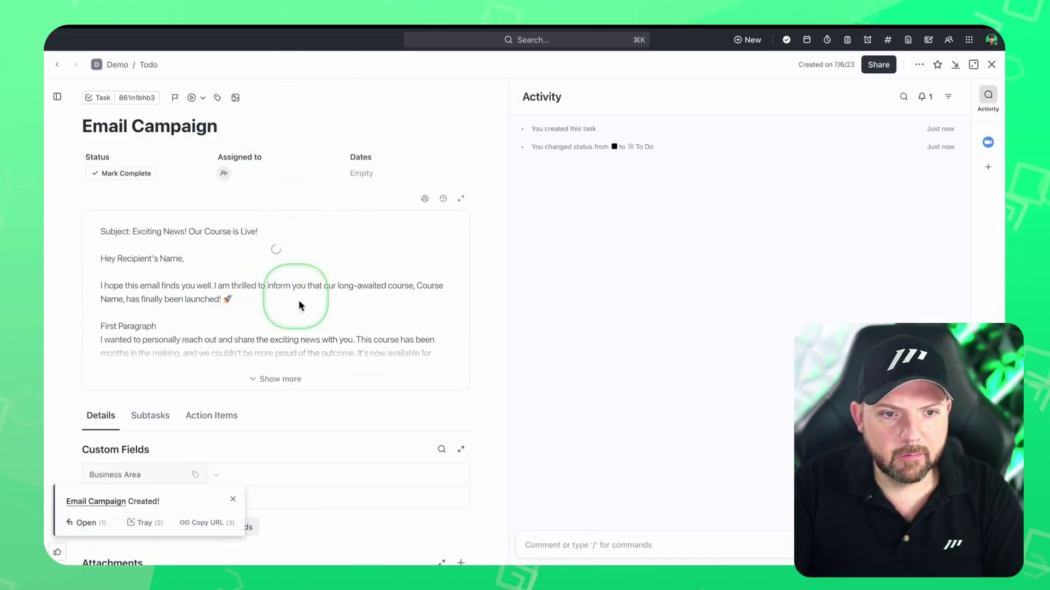
scroll(270, 273, down, 2)
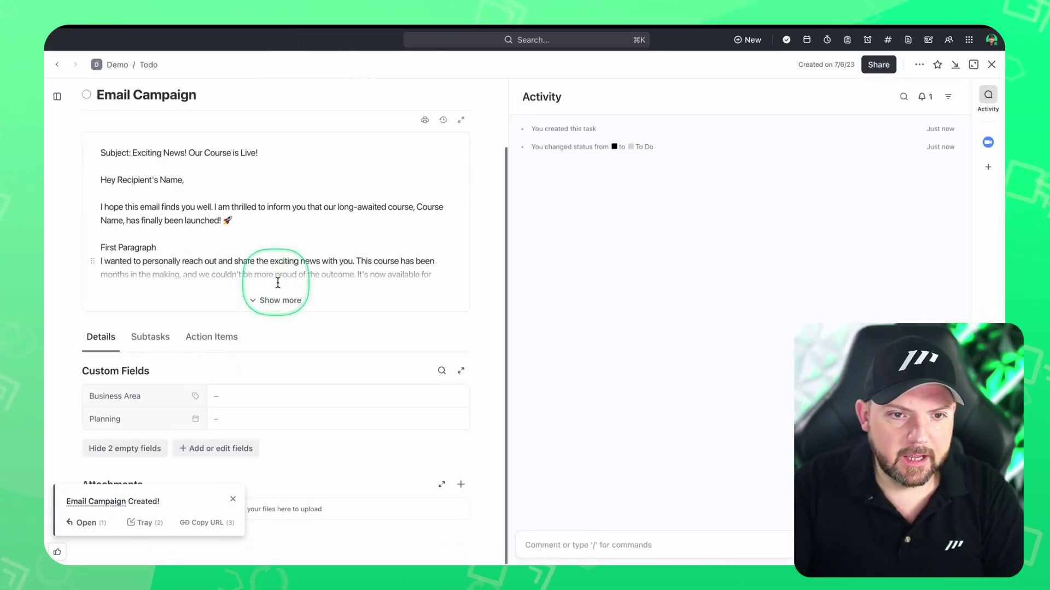
click(276, 300)
scroll(290, 301, down, 5)
scroll(301, 300, down, 2)
click(200, 280)
key(BackSpace)
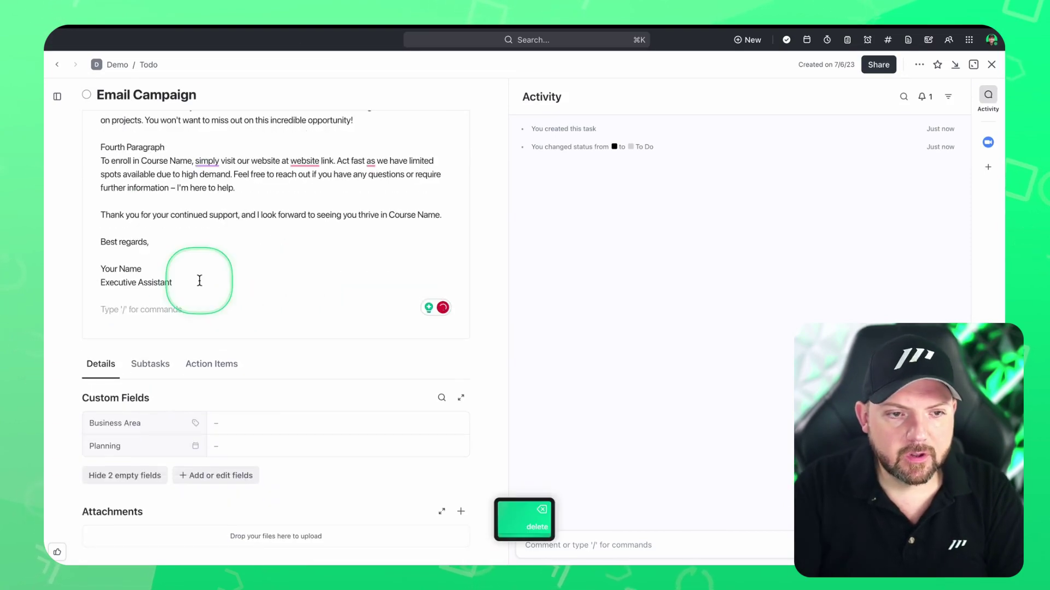
text(/)
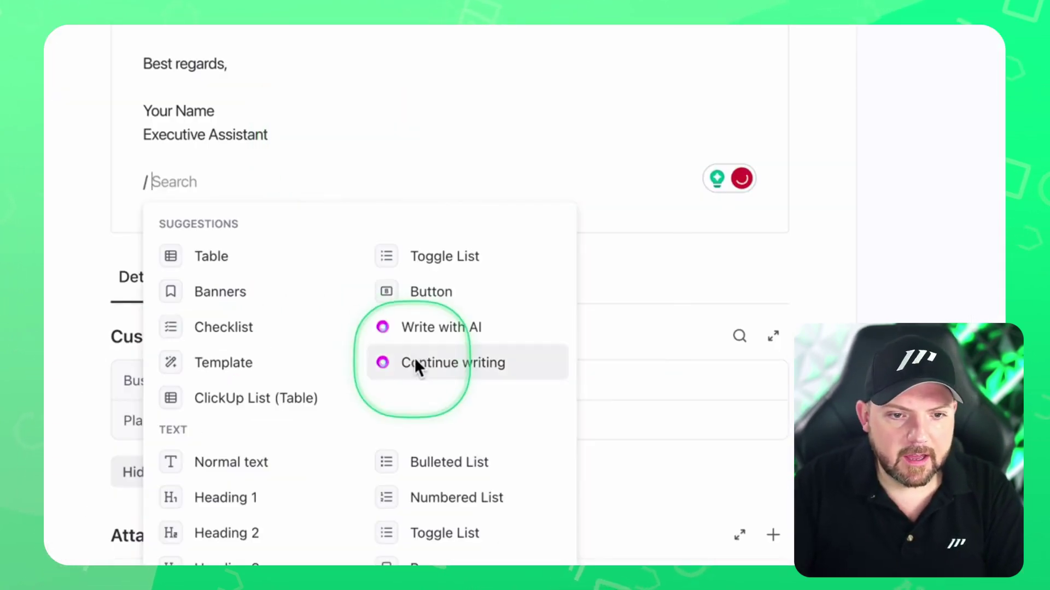
click(467, 363)
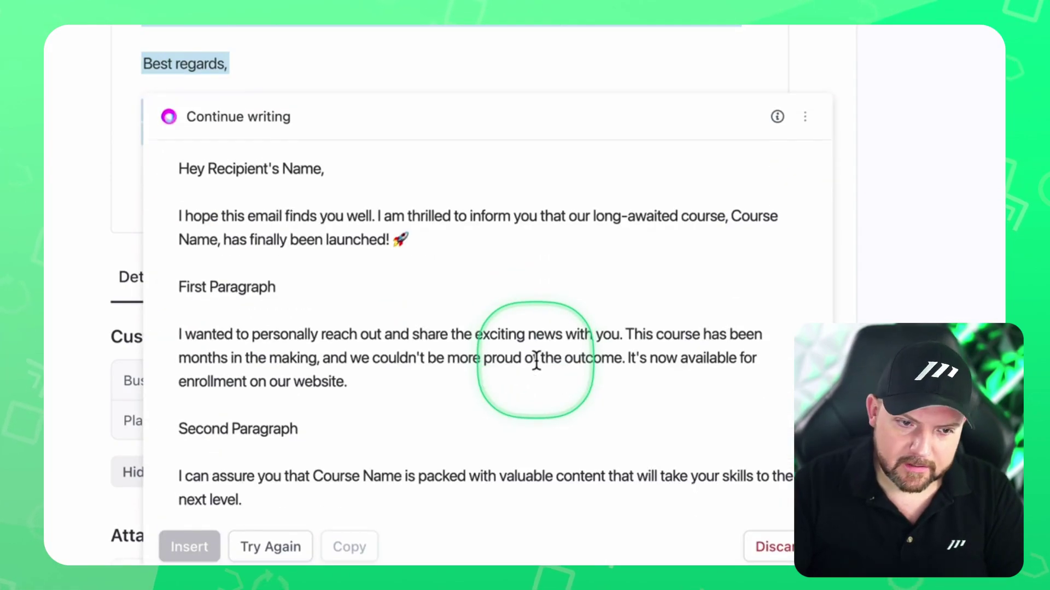
key(Escape)
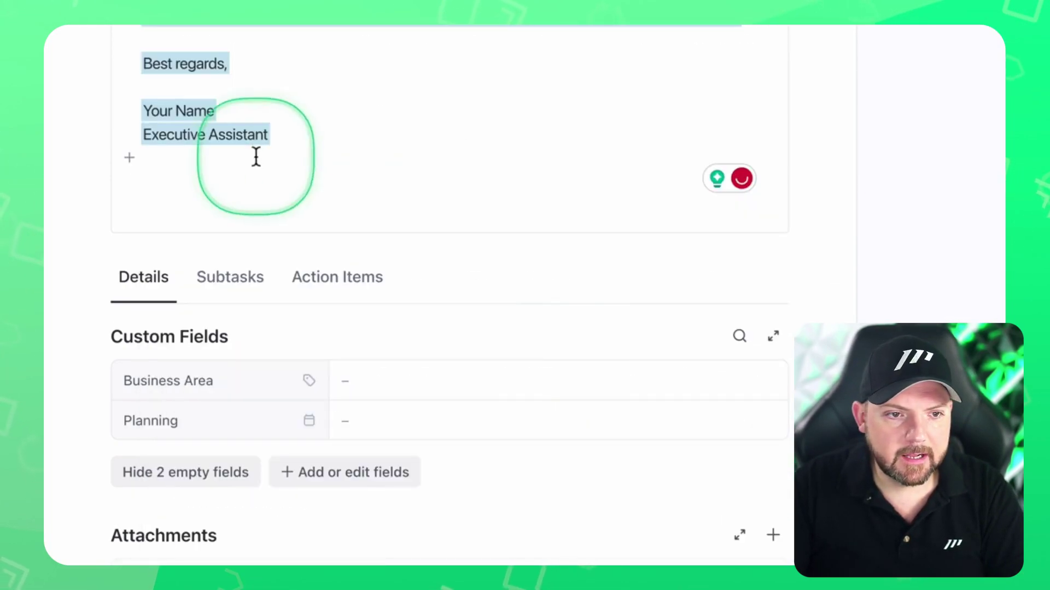
Use /Write with AI below the signature with the prompt 'summarize the email'.
click(239, 170)
text(/)
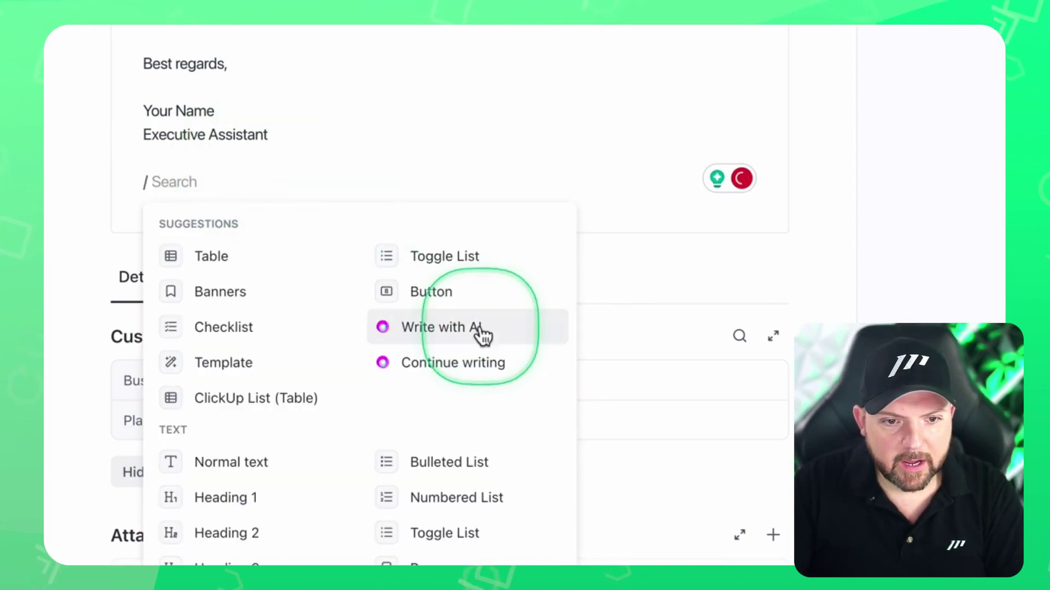
click(481, 336)
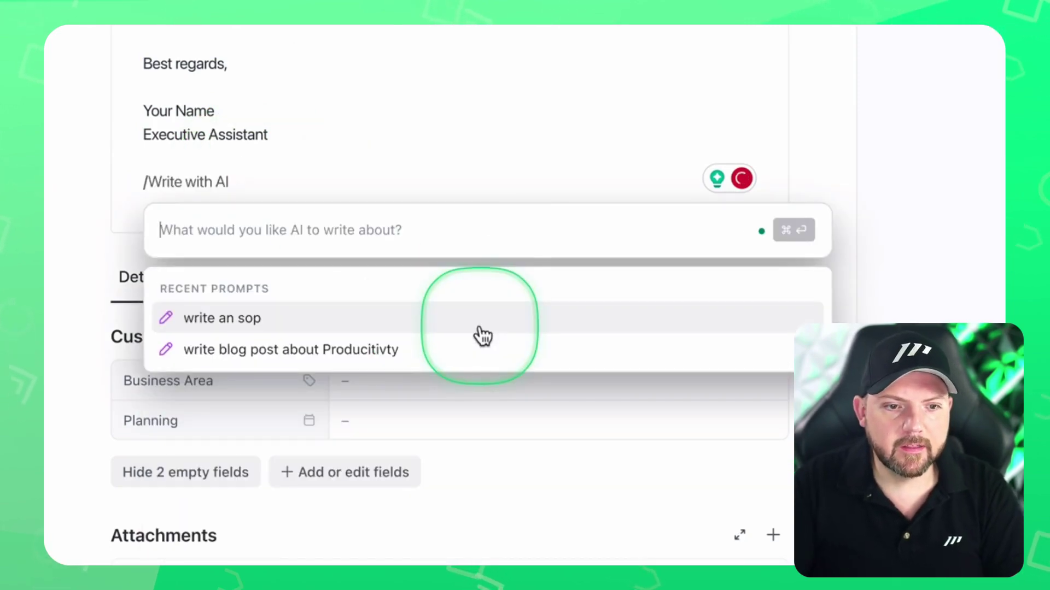
text(summarize)
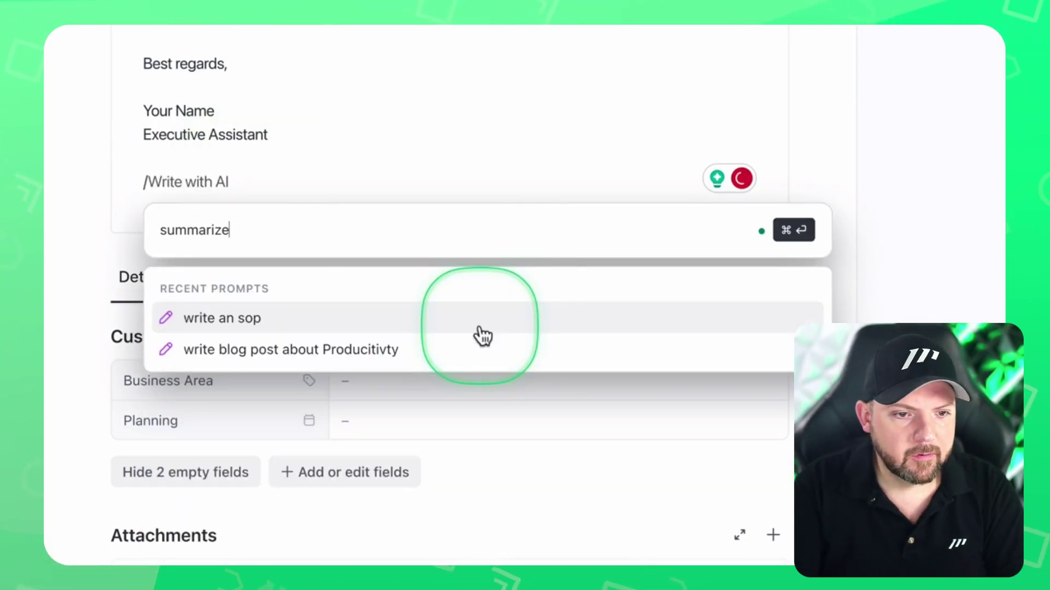
text( the email)
key(Return)
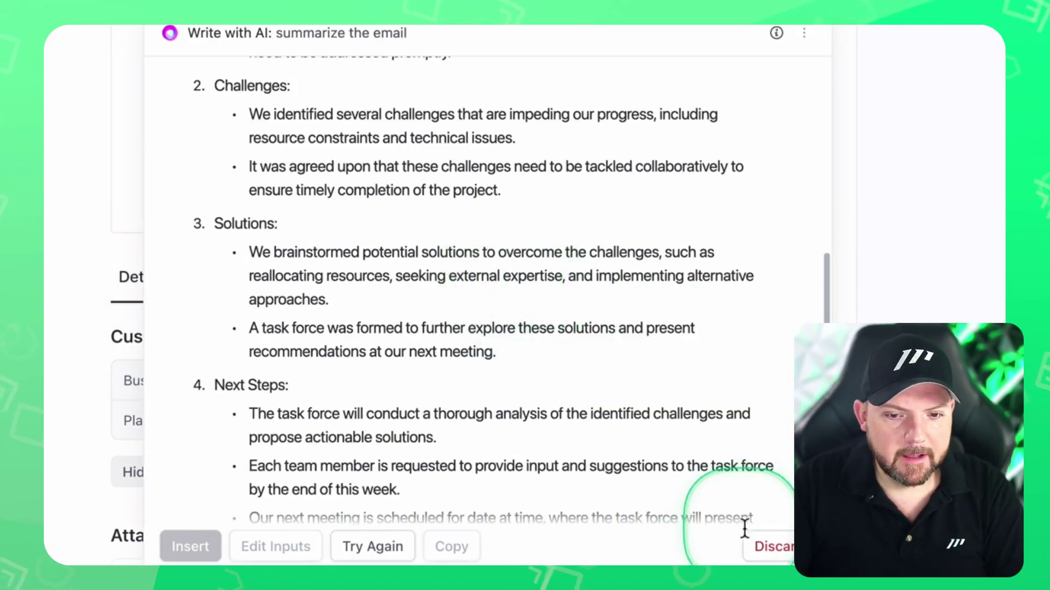
Discard the AI summary and insert a new Test Doc into the description with /doc.
click(763, 546)
text(/ doc)
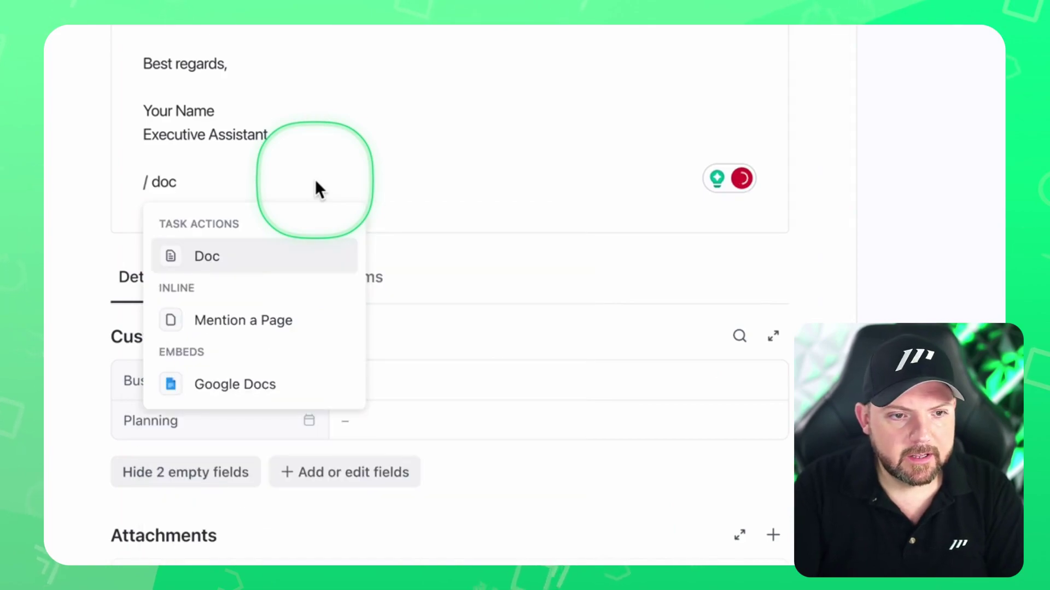
key(Return)
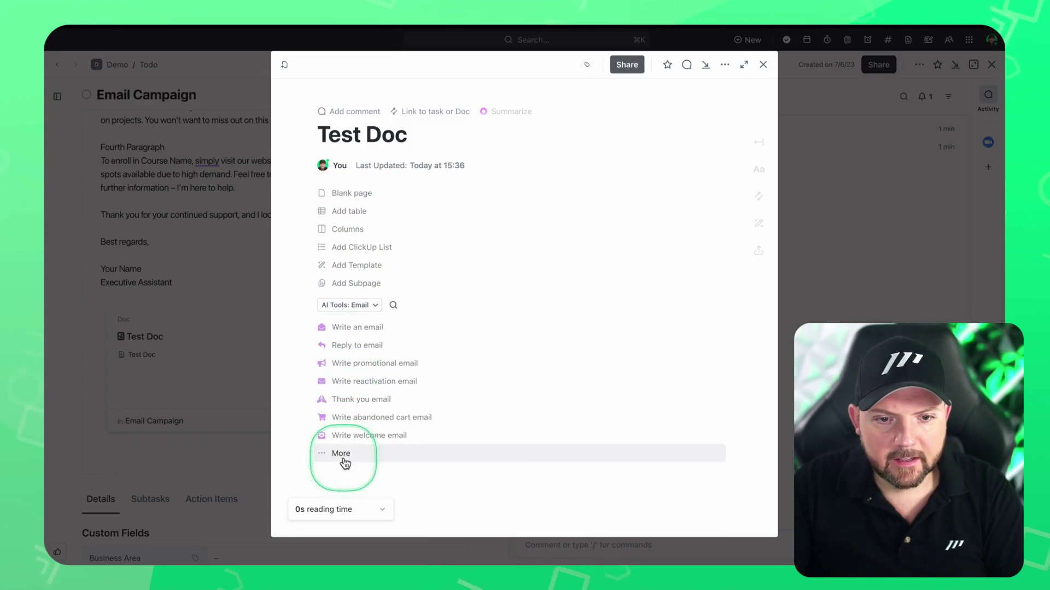
In Popular AI tools, generate a table for 'List 10 best Productivity tools for grocery listing', then choose Process (SOP).
click(365, 305)
click(335, 298)
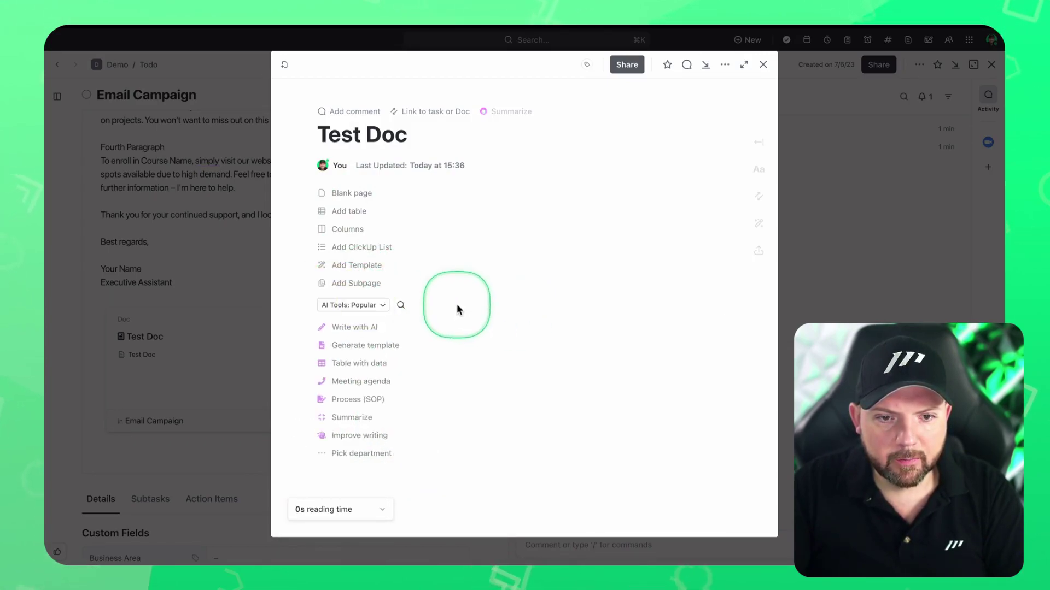
click(386, 364)
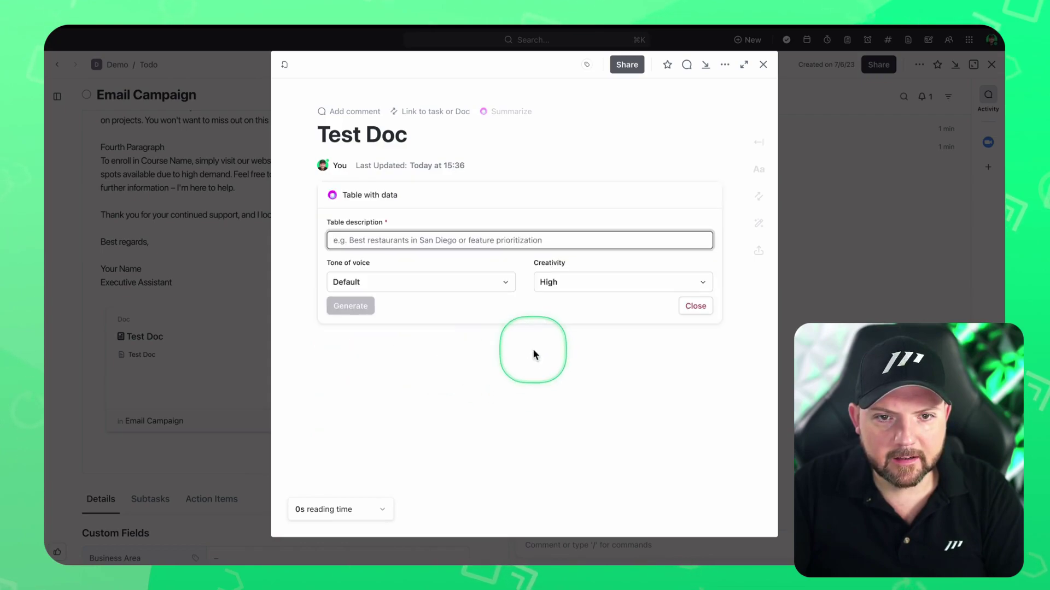
text(Li)
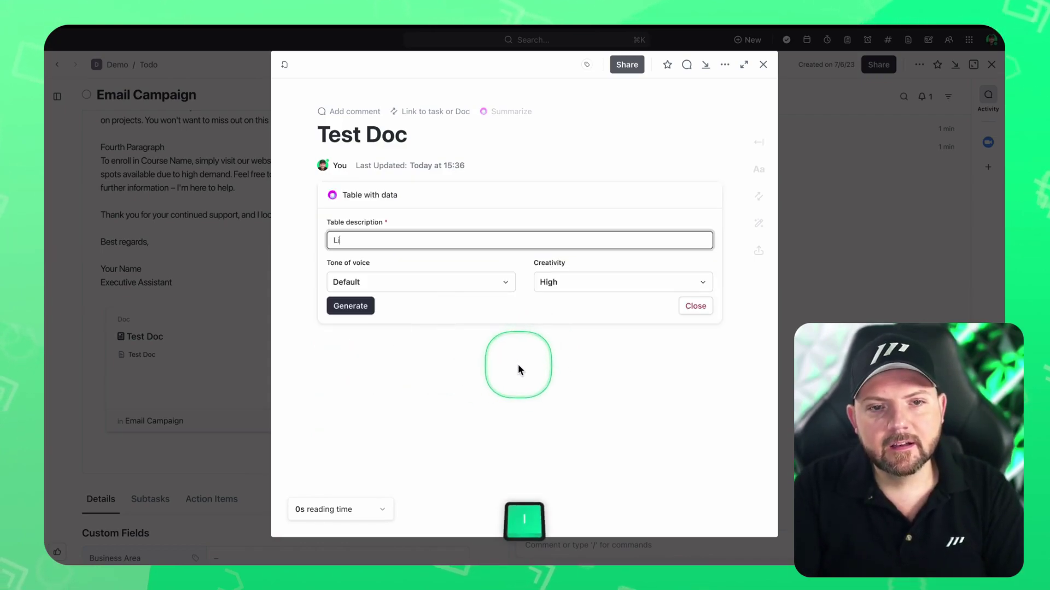
text(st 10 bes)
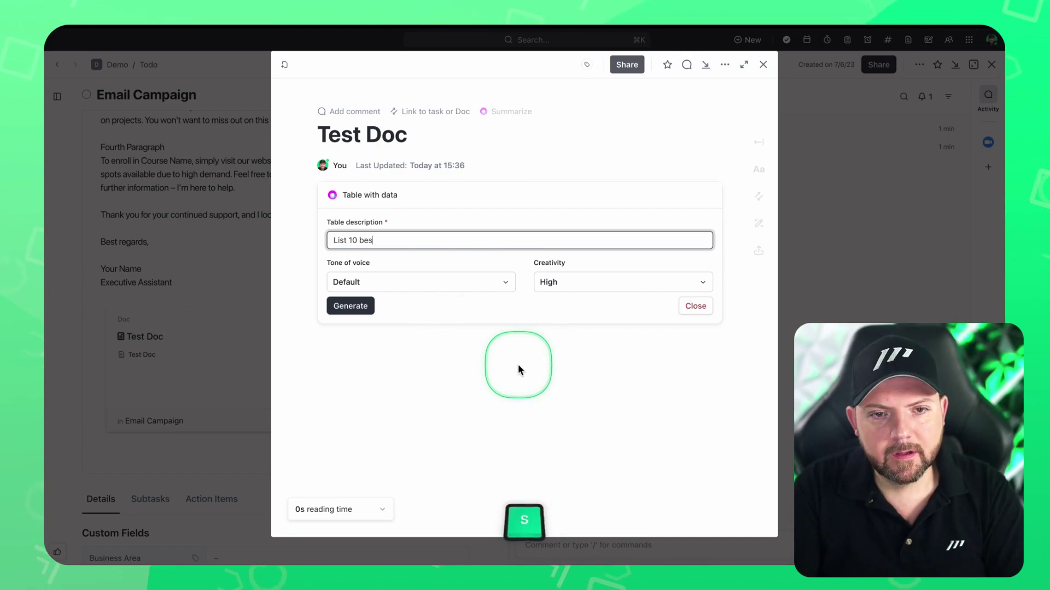
text(t Productivity )
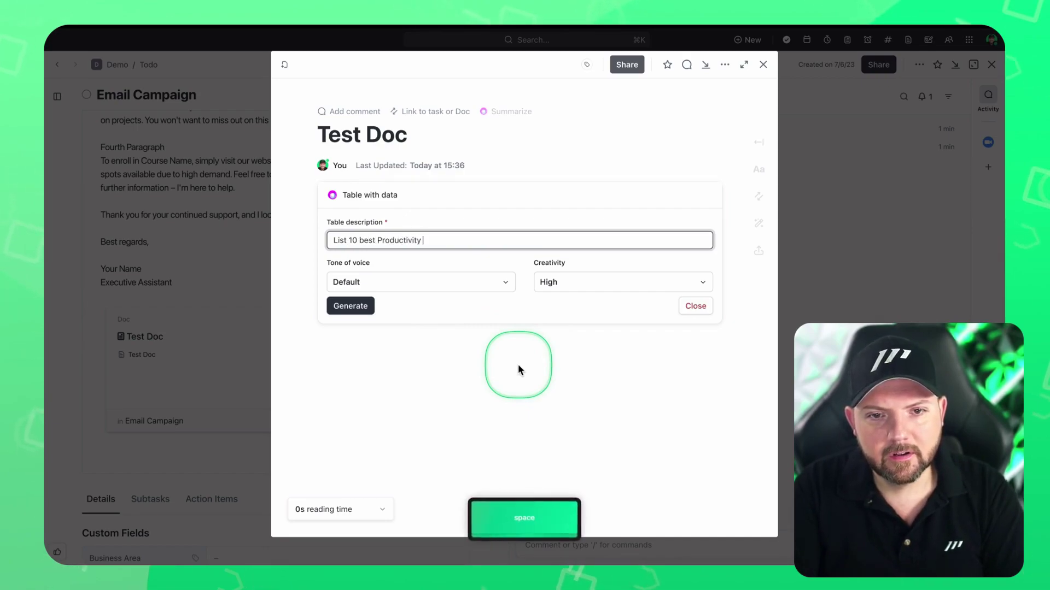
text(tools for grocery listing)
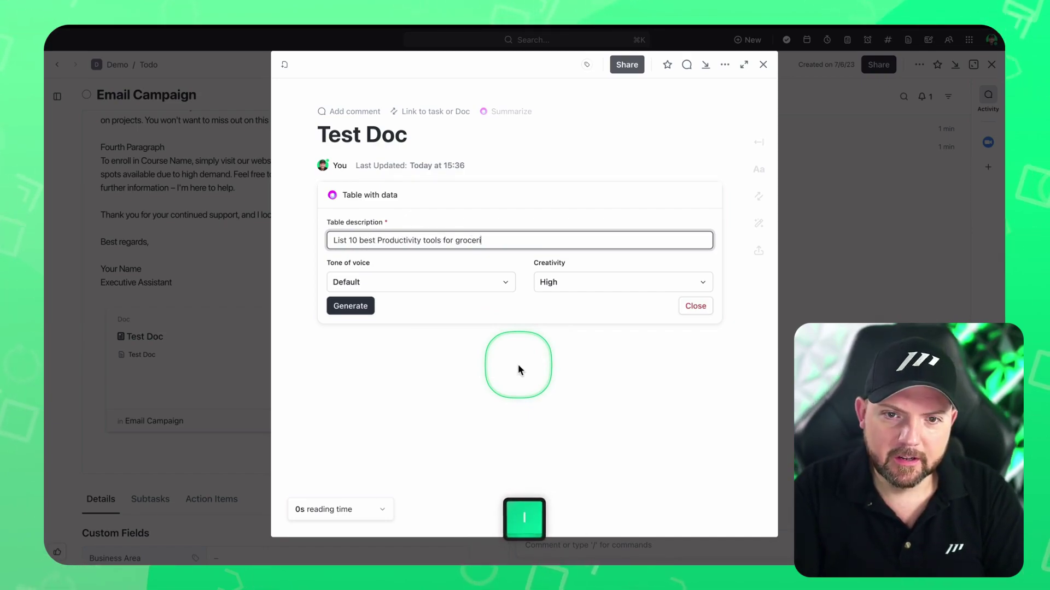
click(350, 307)
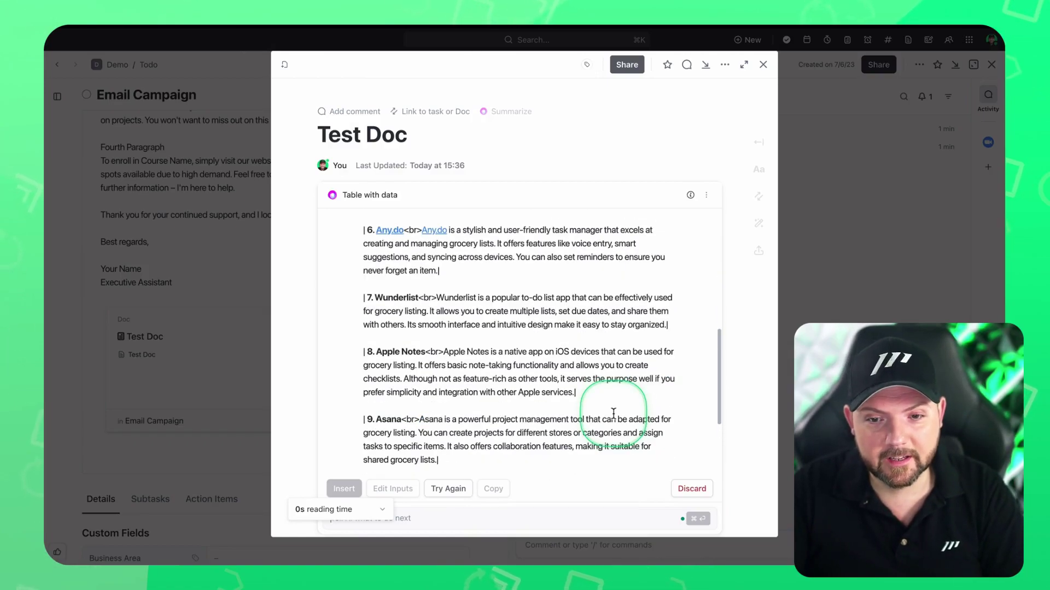
key(Escape)
click(368, 405)
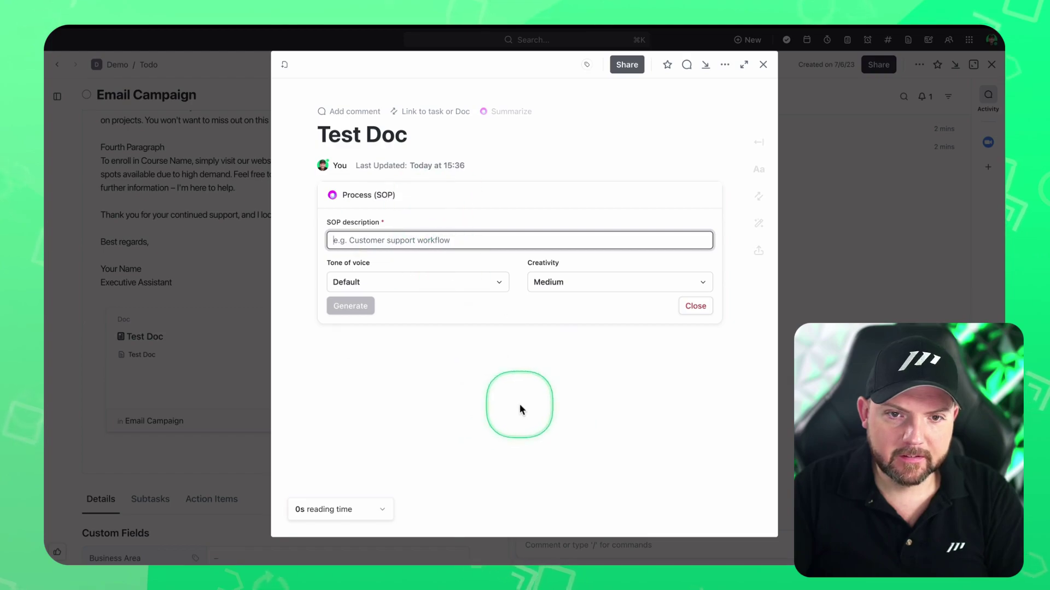
Generate an SOP for 'Create a YouTube video' with creativity set to High.
text(Create a YouTube video)
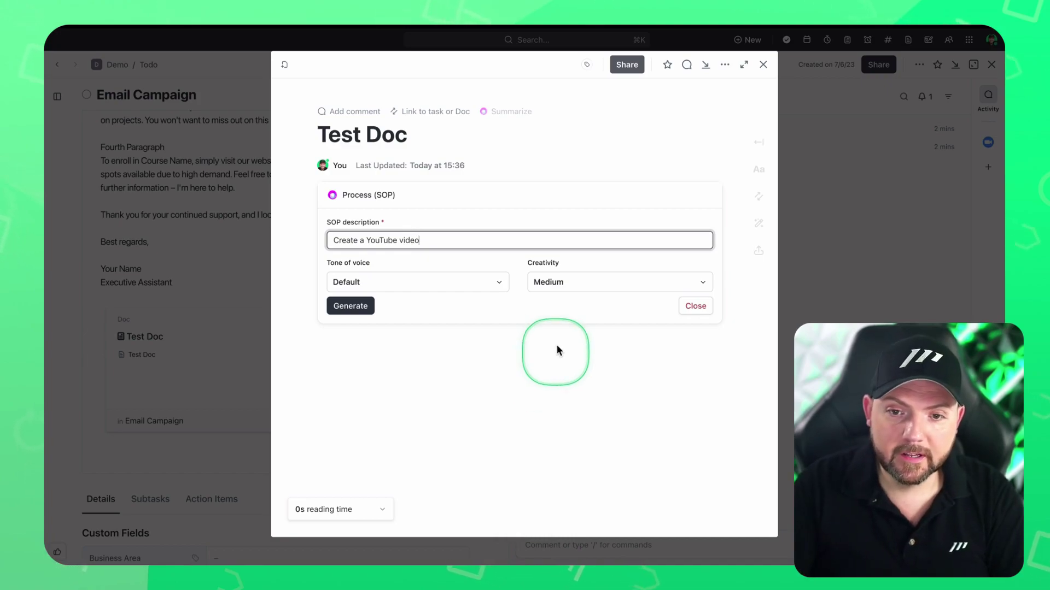
click(556, 341)
click(565, 327)
click(351, 306)
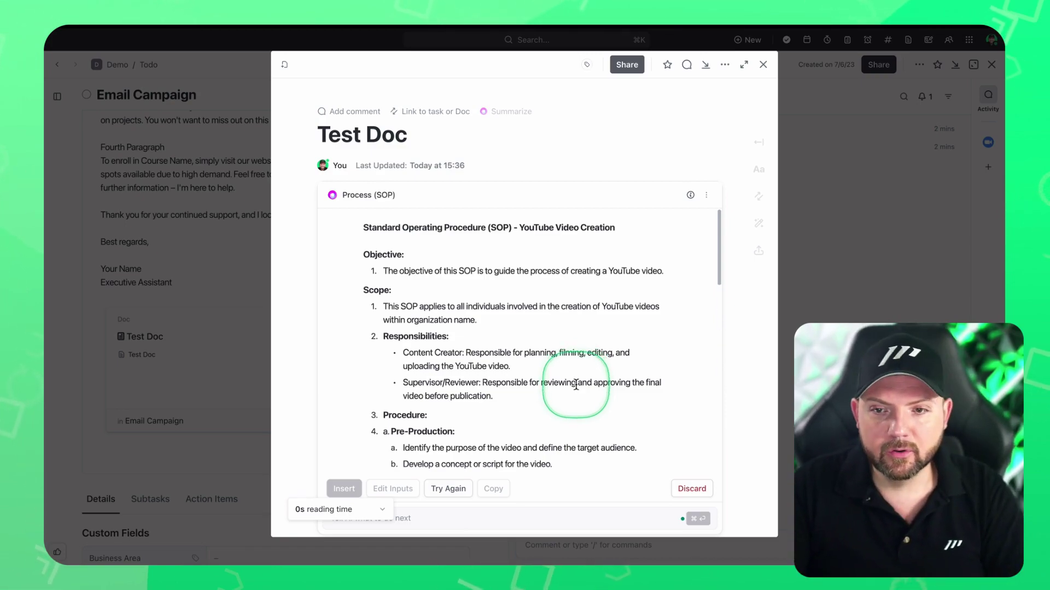
scroll(580, 382, down, 15)
scroll(594, 381, up, 3)
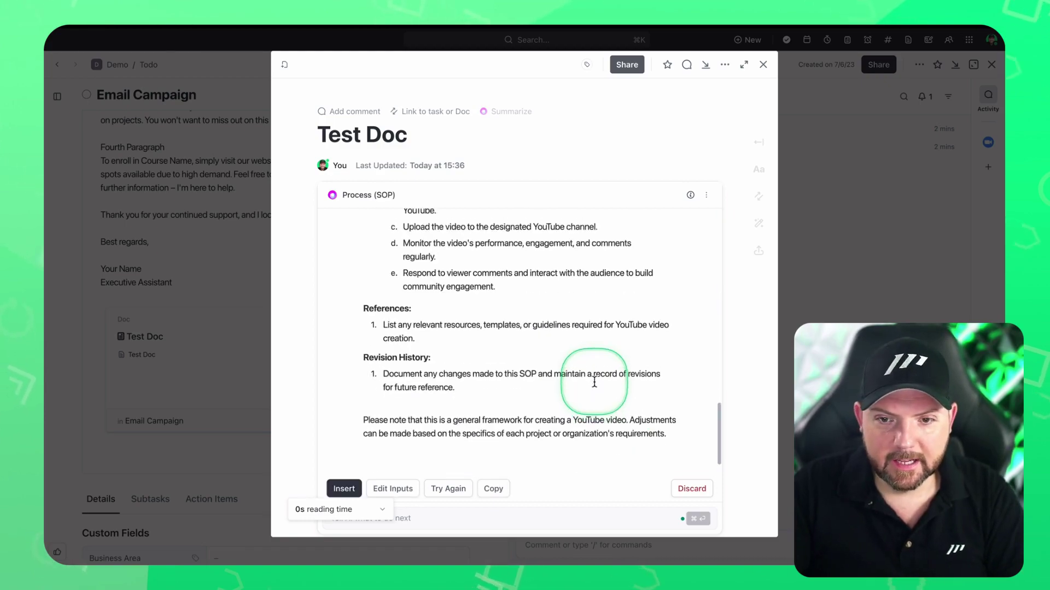
scroll(594, 381, up, 15)
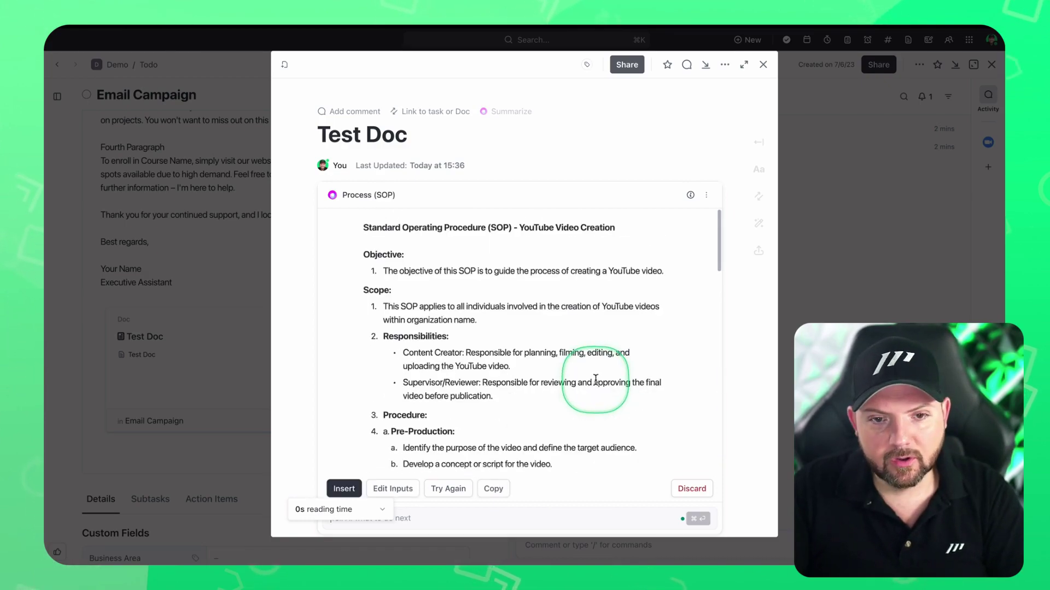
scroll(595, 380, down, 15)
scroll(595, 379, up, 15)
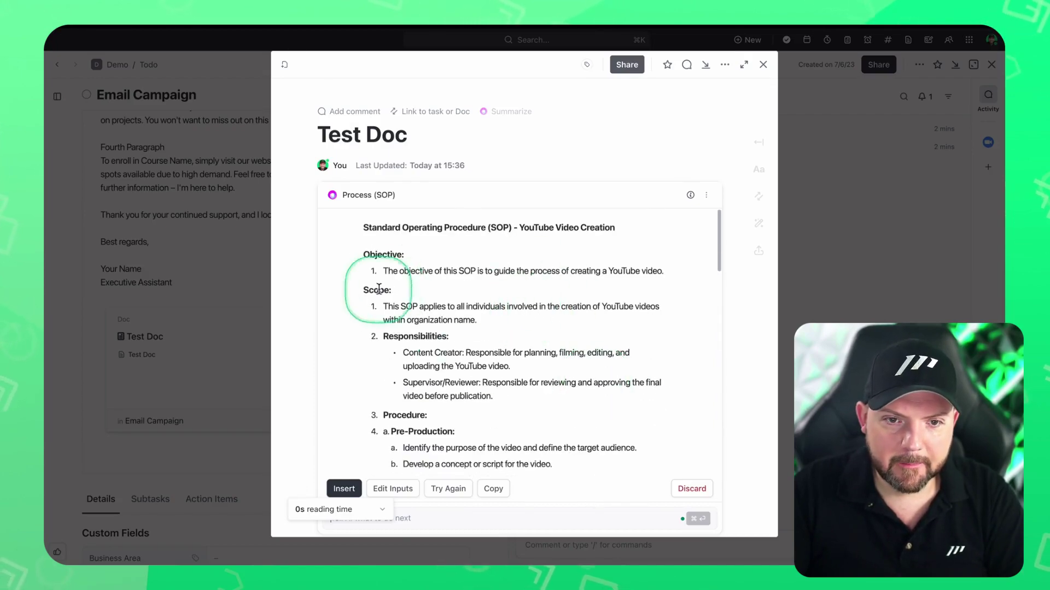
Review the SOP from Objective to Pre-Production, then close Test Doc.
drag(370, 266, 534, 424)
click(498, 338)
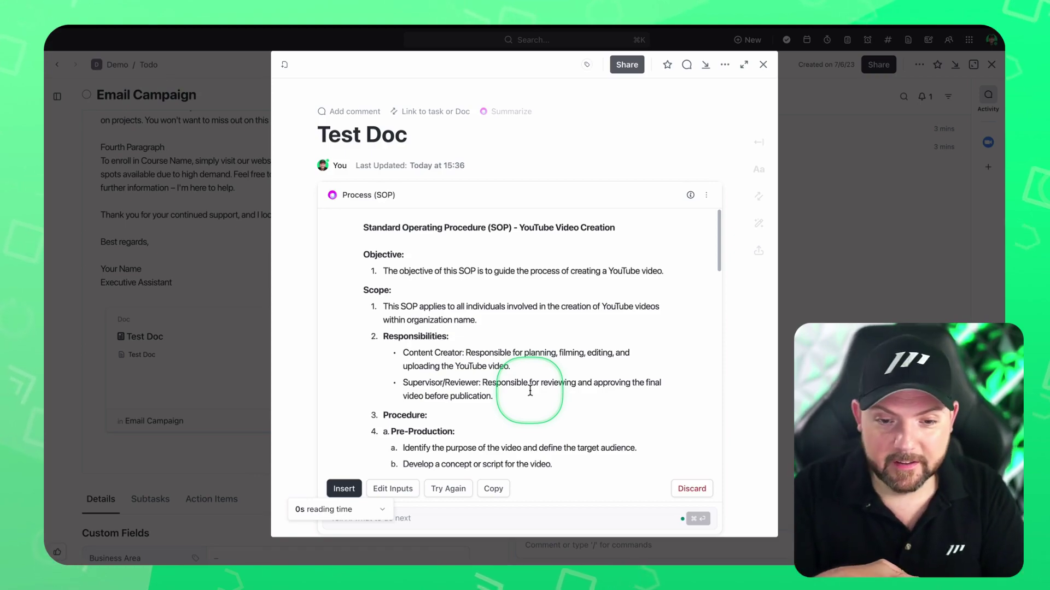
key(Escape)
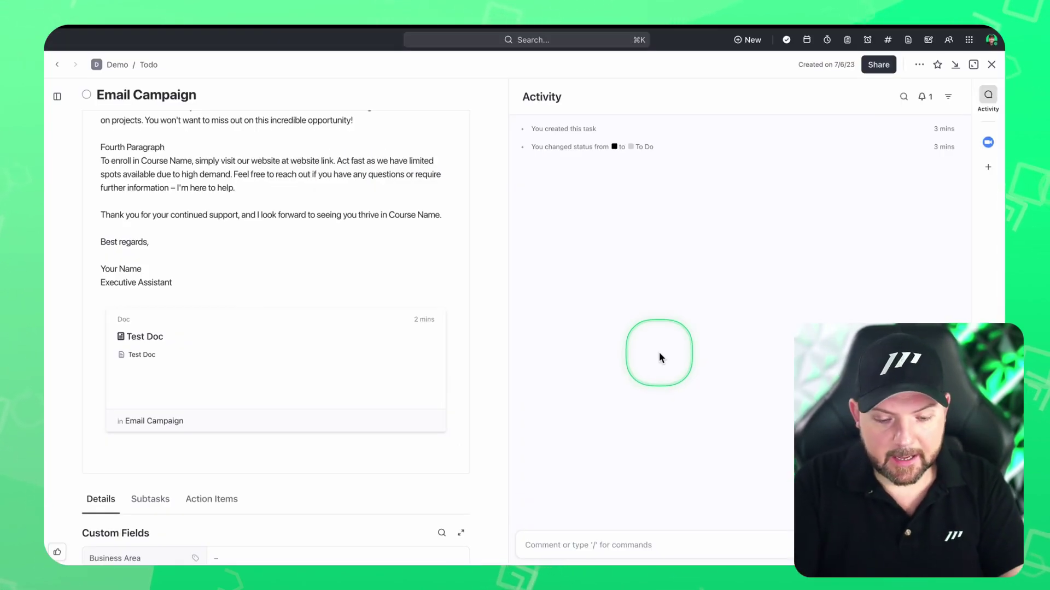
Open the Cmd+K command palette, type a test query, and delete it to show default results.
key(super+k)
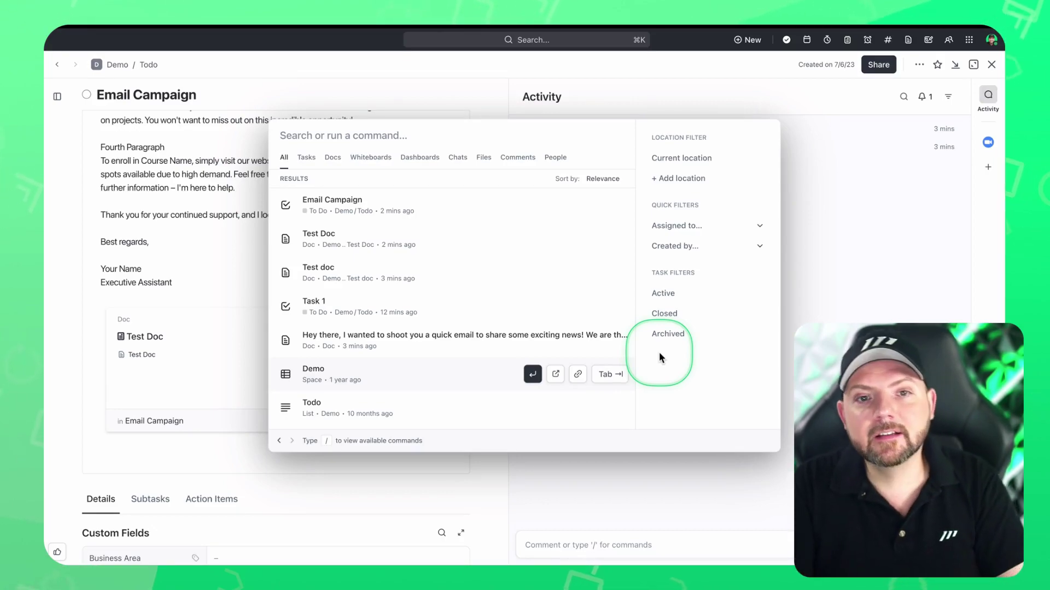
text(iwejfiow)
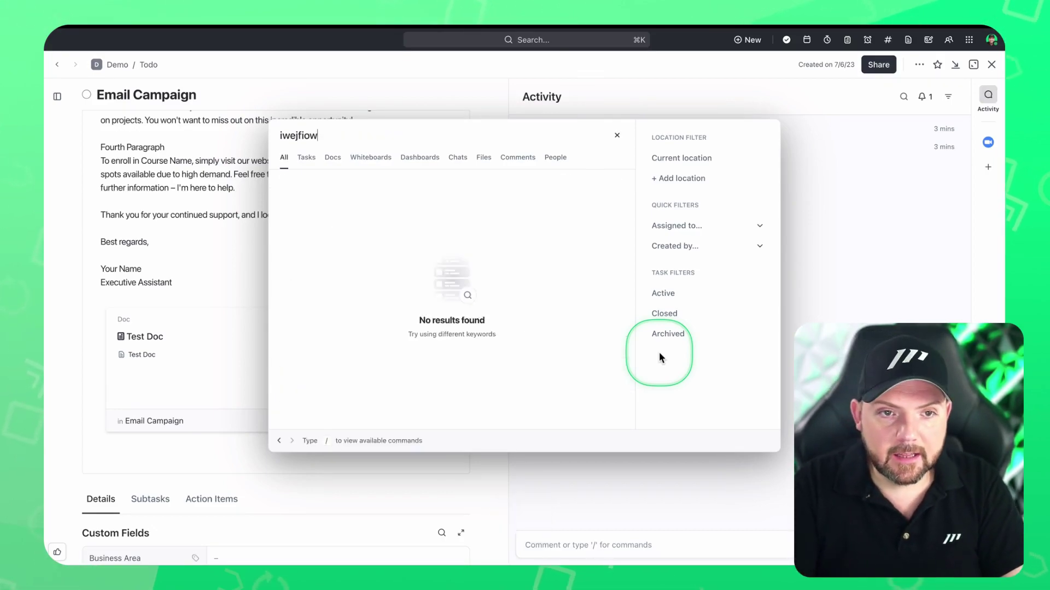
key(BackSpace)
key(BackSpace)
key(BackSpace)
key(BackSpace)
key(BackSpace)
key(BackSpace)
key(BackSpace)
key(BackSpace)
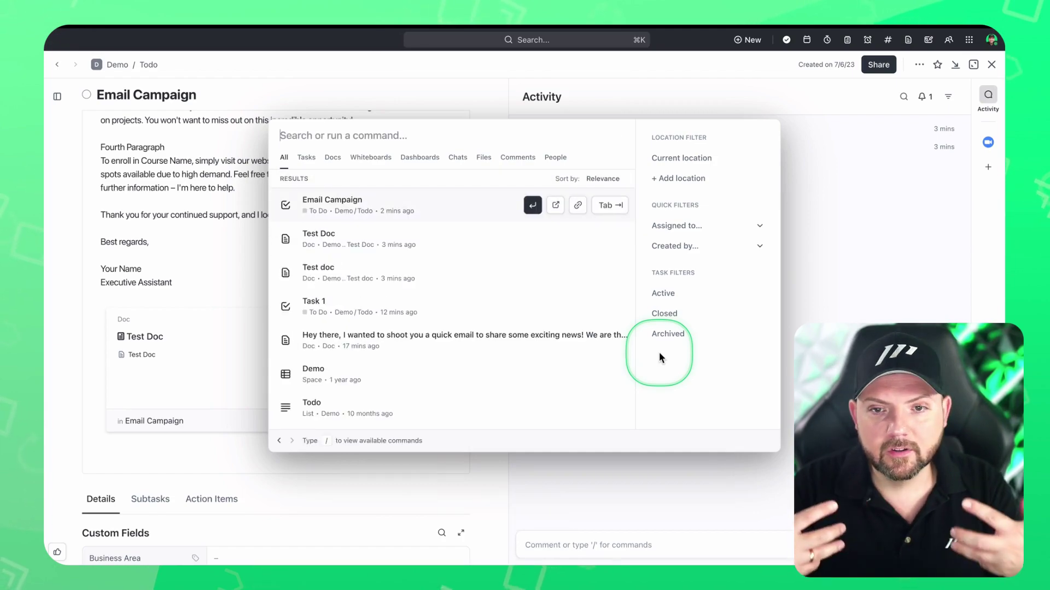